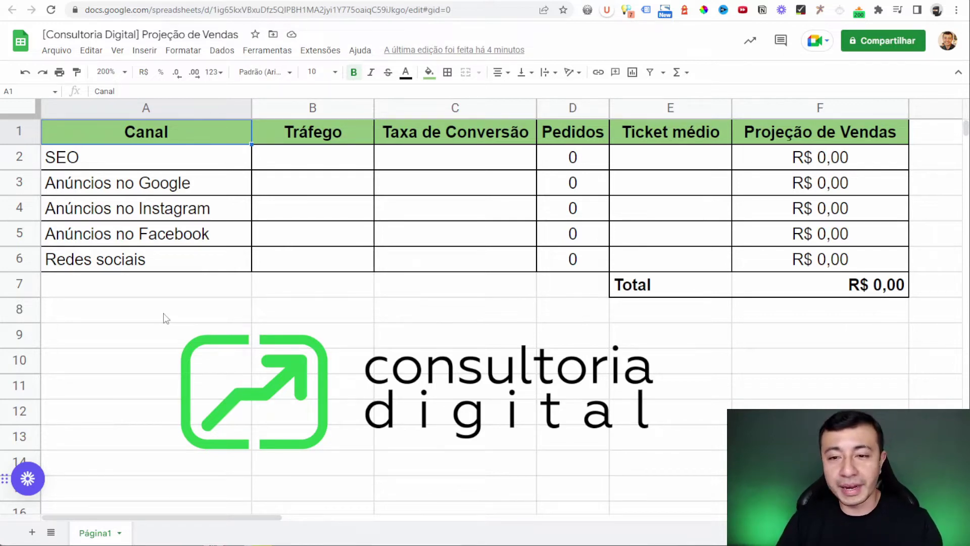
Select and review the five channel names, from SEO to Redes sociais.
{"action": "left_click_drag", "start_coordinate": [169, 164], "coordinate": [157, 261]}
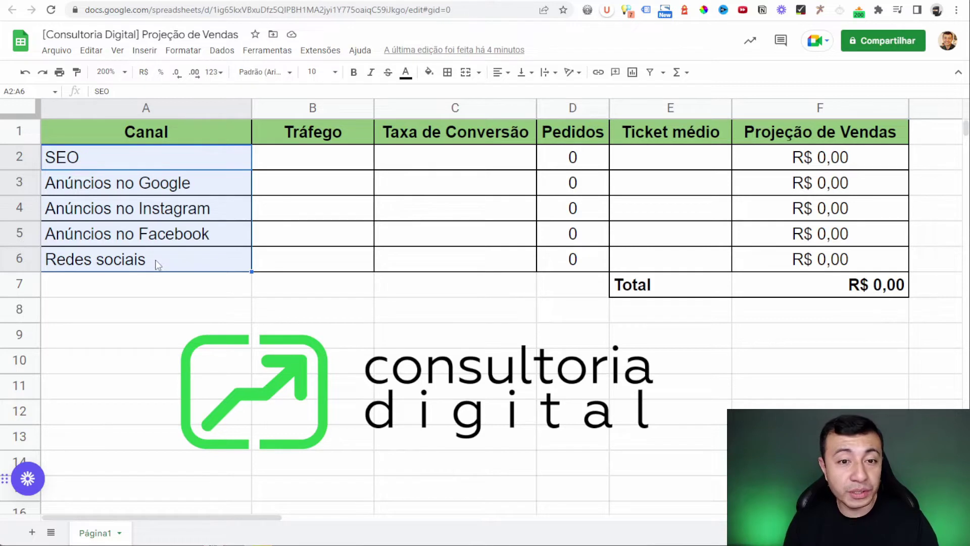
{"action": "left_click", "coordinate": [162, 167]}
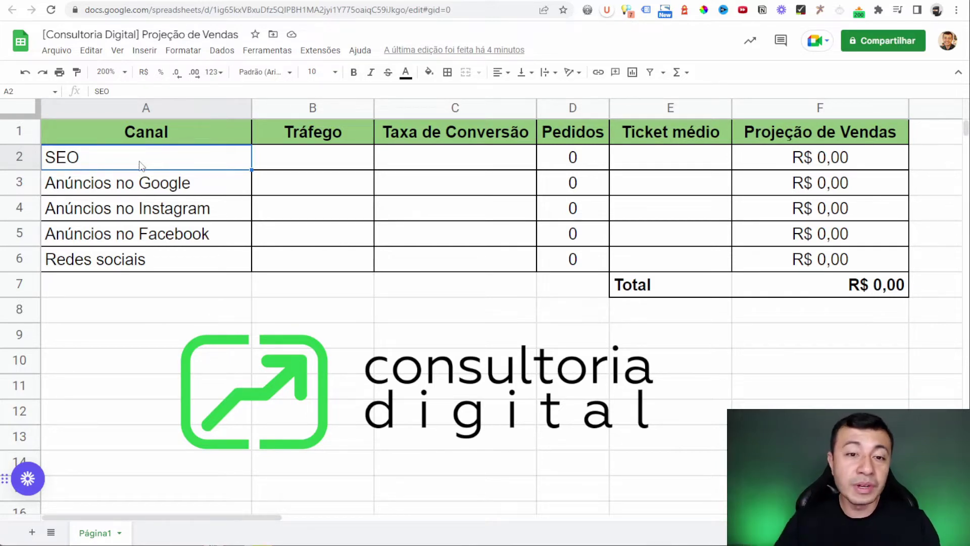
{"action": "left_click", "coordinate": [135, 188]}
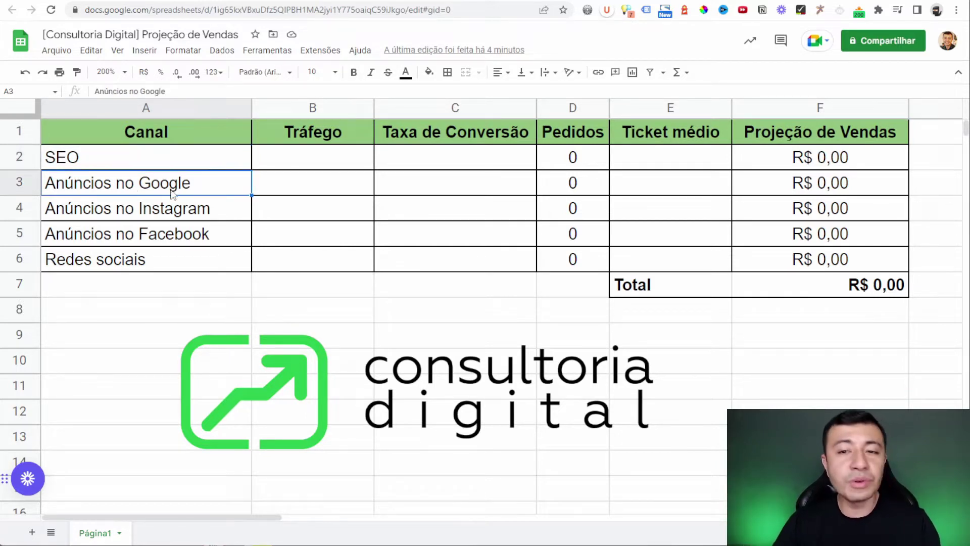
{"action": "left_click", "coordinate": [191, 214]}
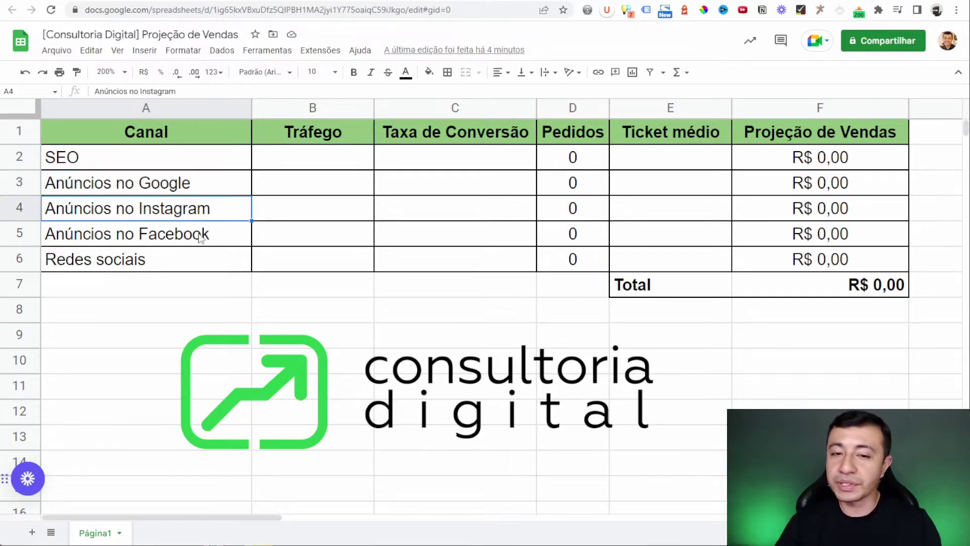
{"action": "left_click", "coordinate": [198, 245]}
{"action": "left_click", "coordinate": [181, 267]}
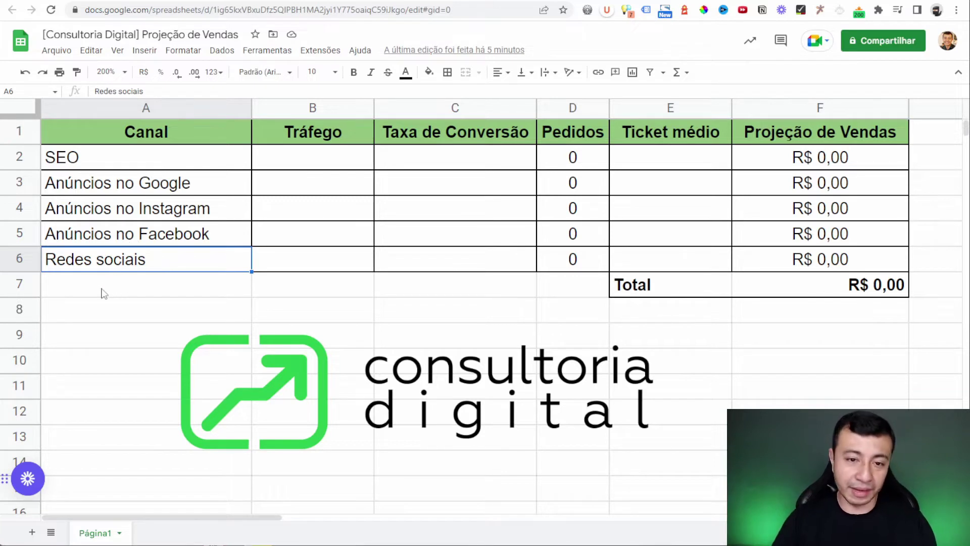
{"action": "left_click_drag", "start_coordinate": [165, 168], "coordinate": [170, 259]}
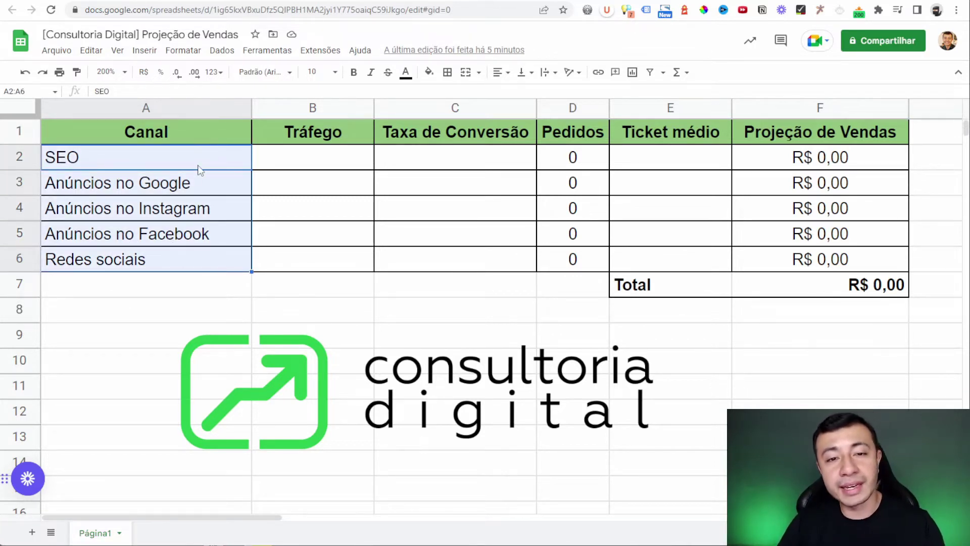
Enter traffic of 1000 for SEO and 2000 for the other four channels.
{"action": "left_click", "coordinate": [291, 162]}
{"action": "type", "text": "100"}
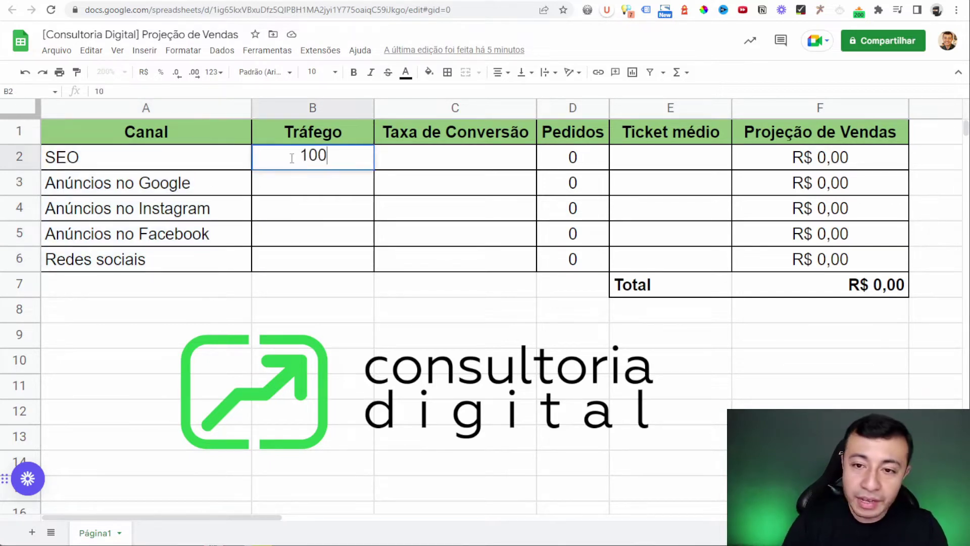
{"action": "type", "text": "0"}
{"action": "key", "text": "Return"}
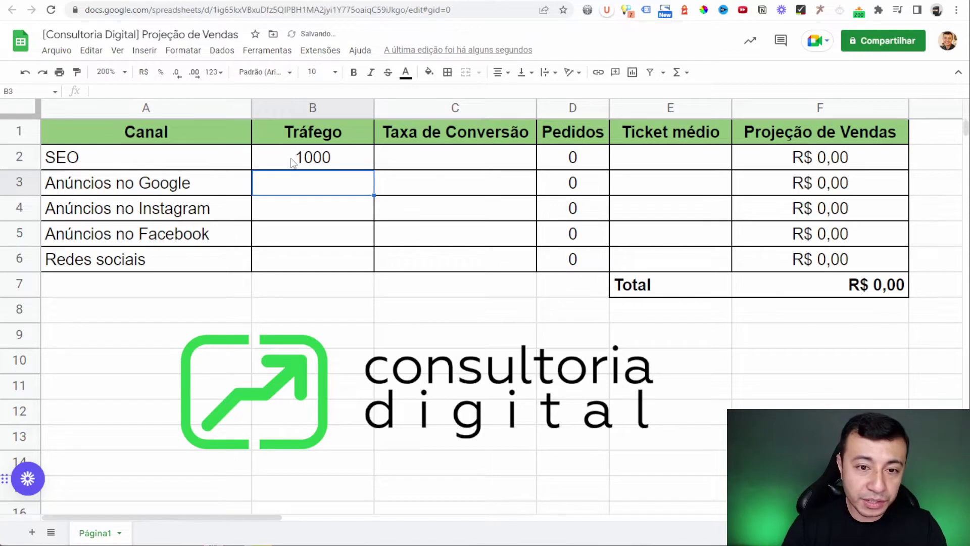
{"action": "type", "text": "2000"}
{"action": "key", "text": "Return"}
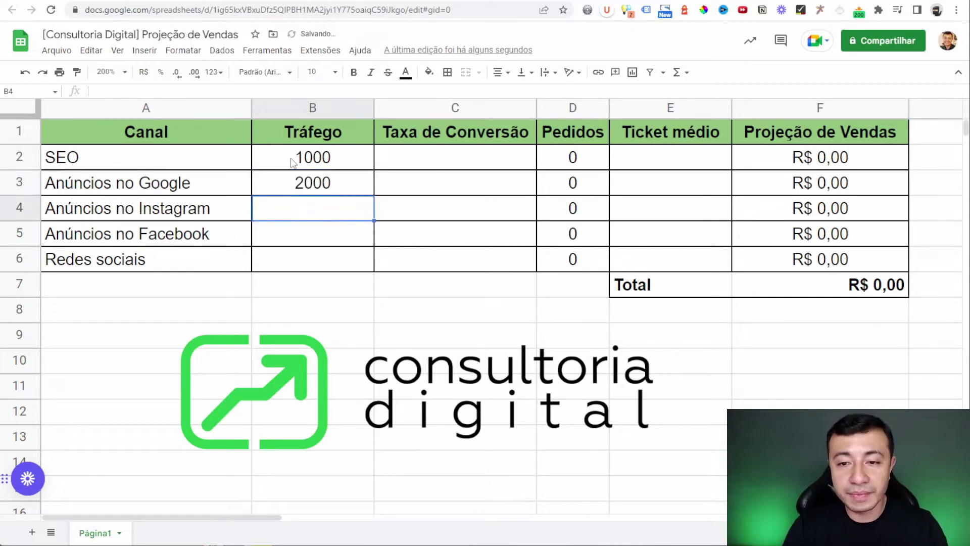
{"action": "type", "text": "200"}
{"action": "key", "text": "Return"}
{"action": "type", "text": "2"}
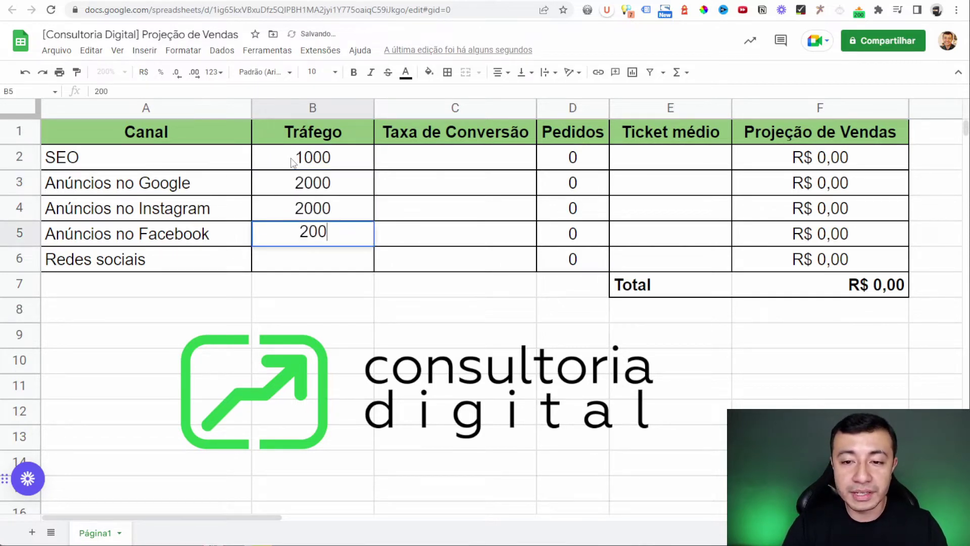
{"action": "type", "text": "0"}
{"action": "key", "text": "Return"}
{"action": "type", "text": "200"}
{"action": "key", "text": "Return"}
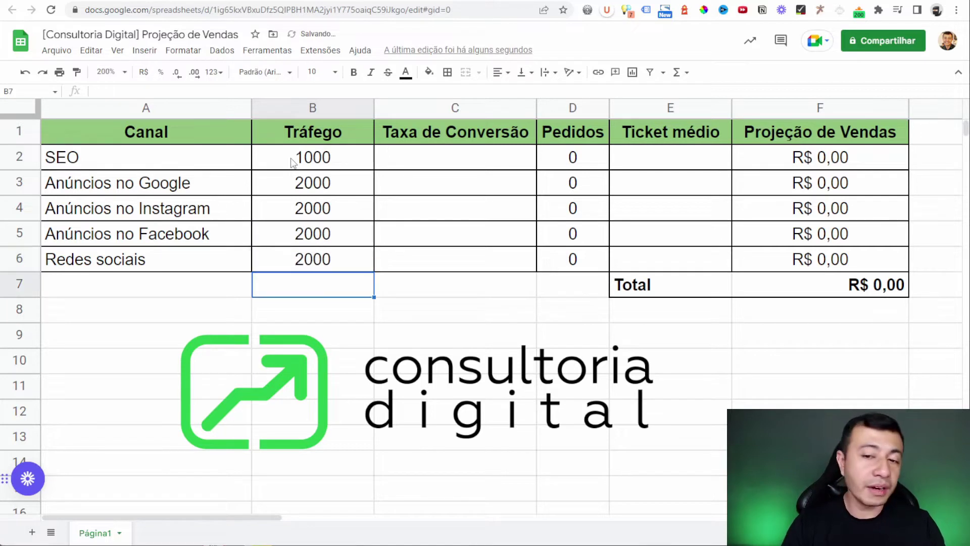
Change SEO traffic to 2000 and select the traffic values B2:B6.
{"action": "left_click", "coordinate": [301, 160]}
{"action": "type", "text": "200"}
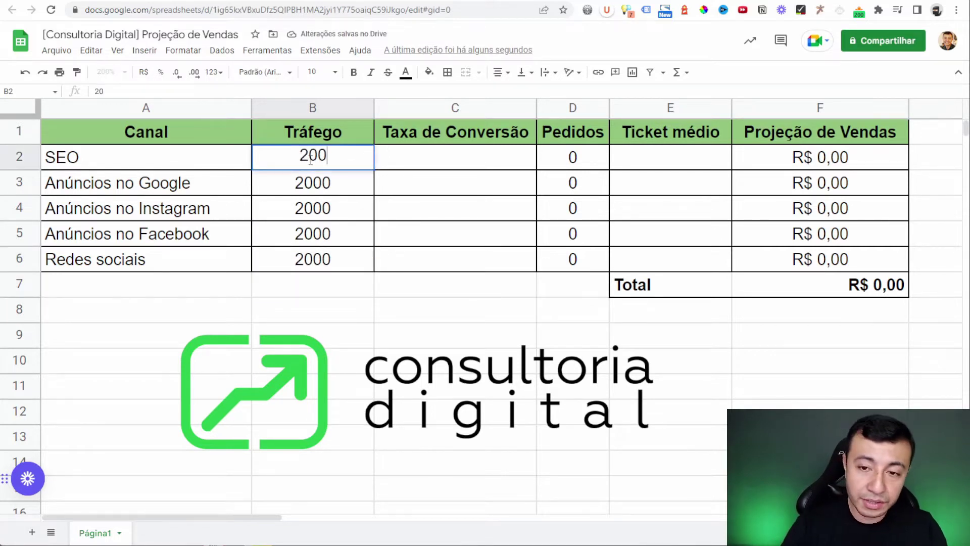
{"action": "type", "text": "0"}
{"action": "key", "text": "Return"}
{"action": "left_click_drag", "start_coordinate": [310, 163], "coordinate": [313, 265]}
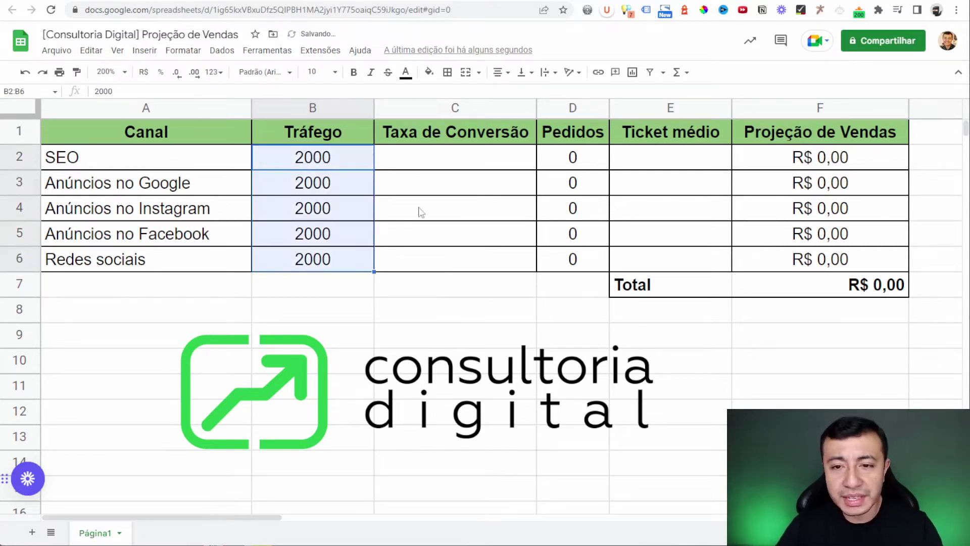
{"action": "left_click", "coordinate": [457, 166]}
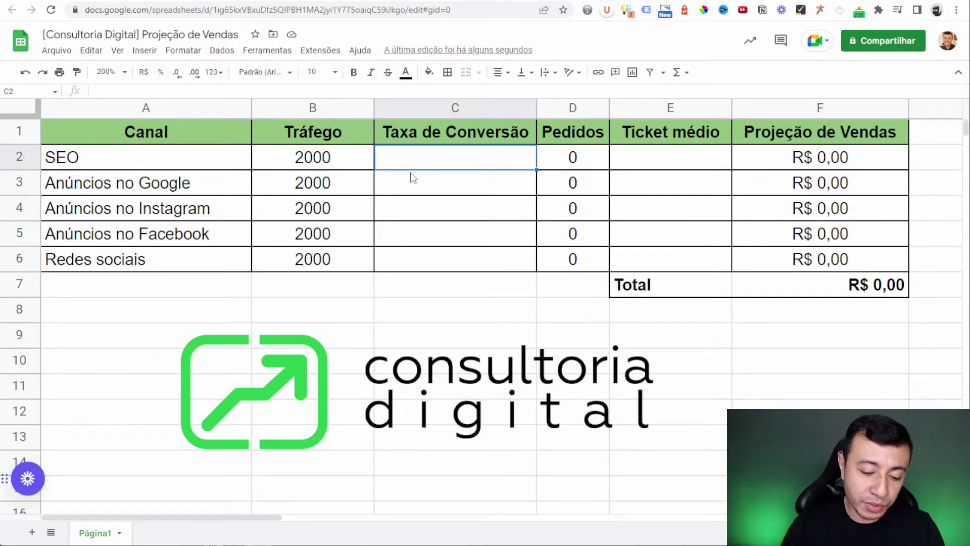
Enter conversion rates of 2%, 1% and 0,50% for SEO, Google and Instagram ads.
{"action": "type", "text": "2"}
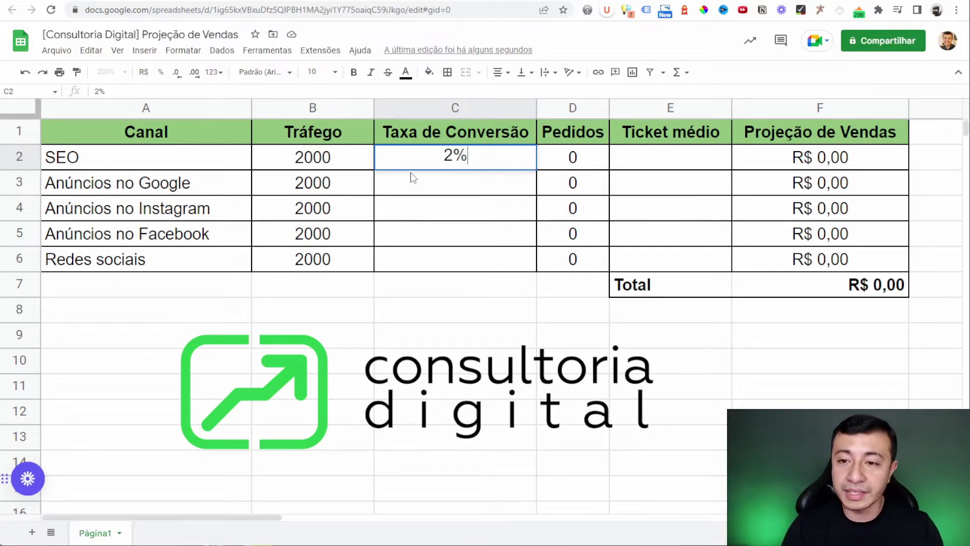
{"action": "key", "text": "Return"}
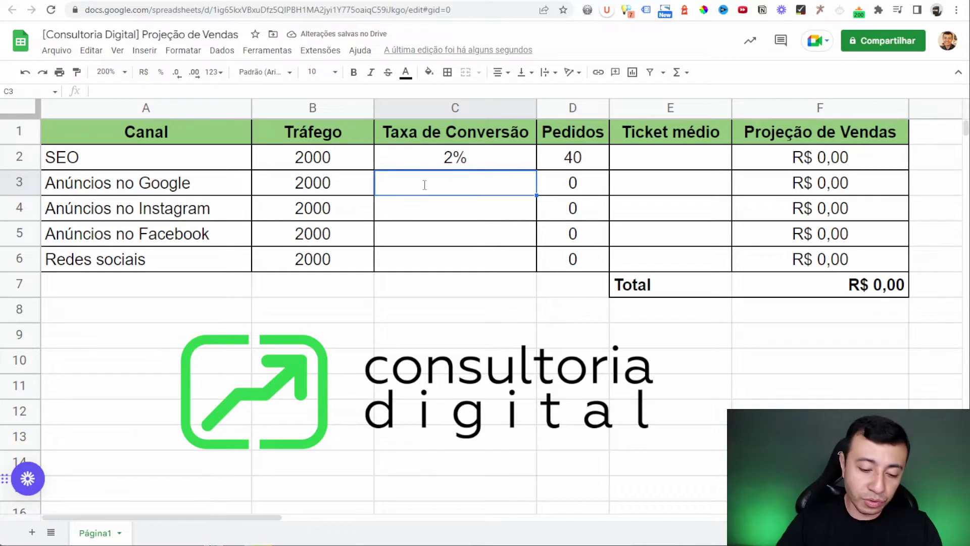
{"action": "type", "text": "1"}
{"action": "key", "text": "Return"}
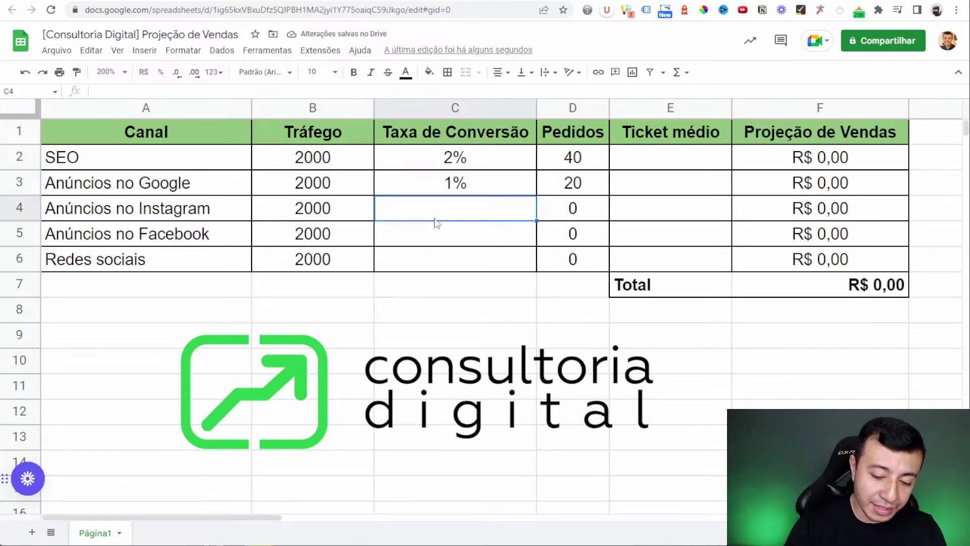
{"action": "type", "text": "0,5"}
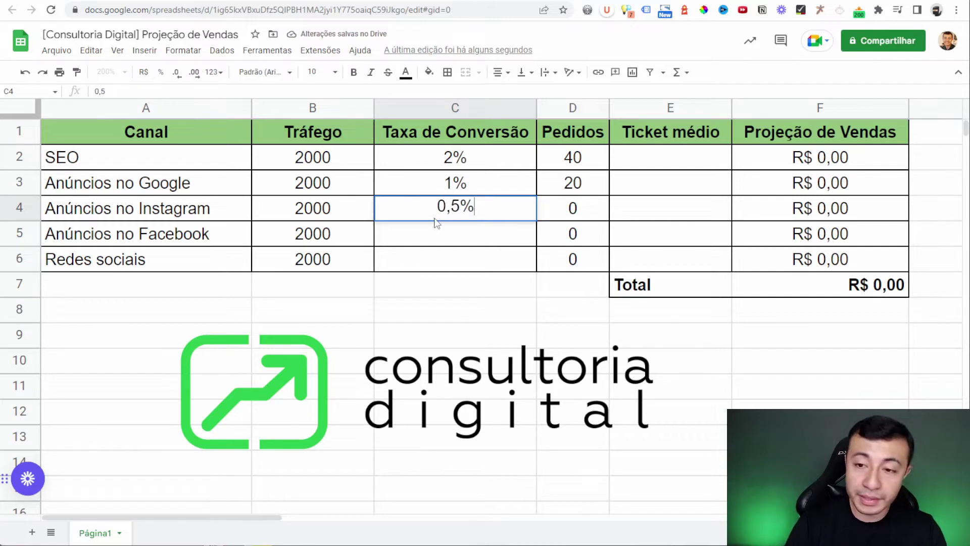
{"action": "key", "text": "Return"}
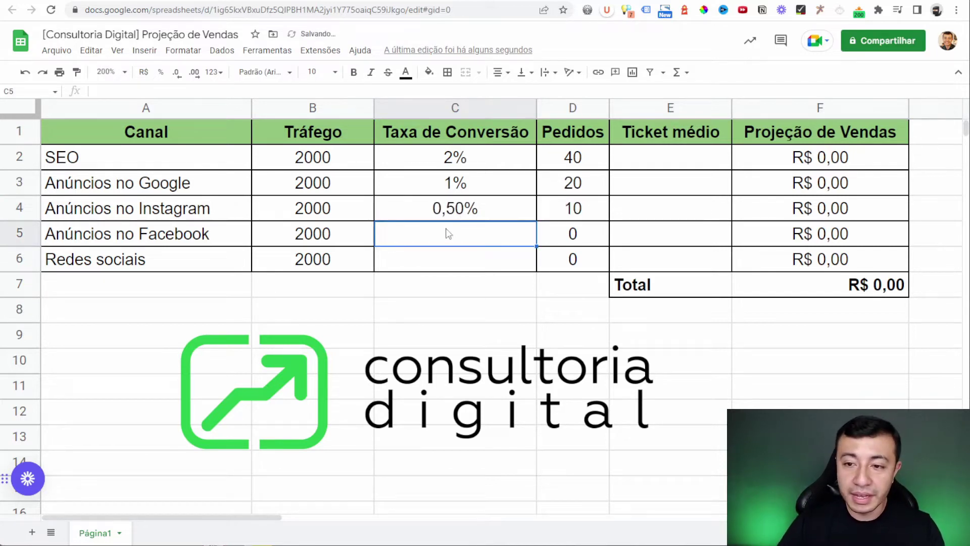
Copy the 0,50% rate into the Facebook and Redes sociais conversion cells.
{"action": "key", "text": "Up"}
{"action": "key", "text": "ctrl+c"}
{"action": "key", "text": "Down"}
{"action": "key", "text": "ctrl+v"}
{"action": "key", "text": "Down"}
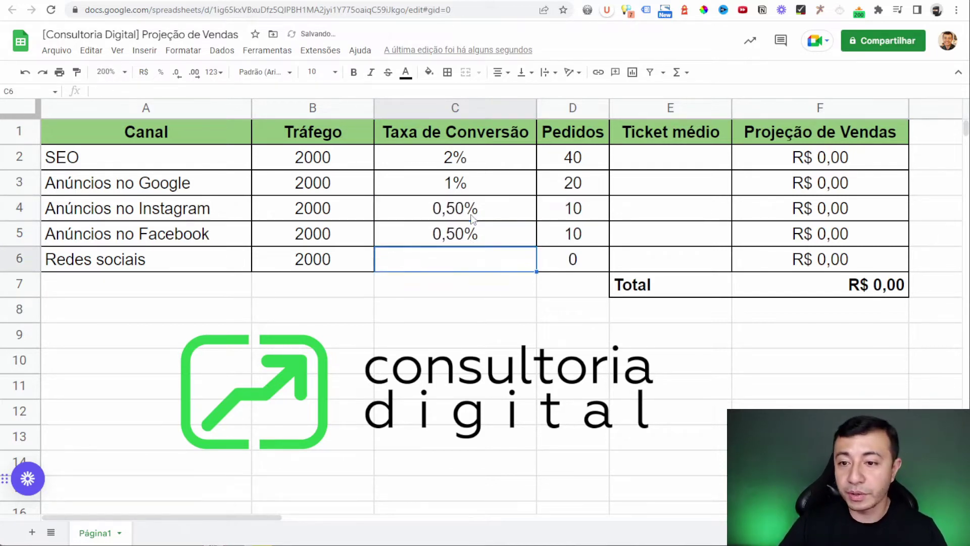
{"action": "key", "text": "ctrl+v"}
{"action": "left_click_drag", "start_coordinate": [480, 212], "coordinate": [478, 251]}
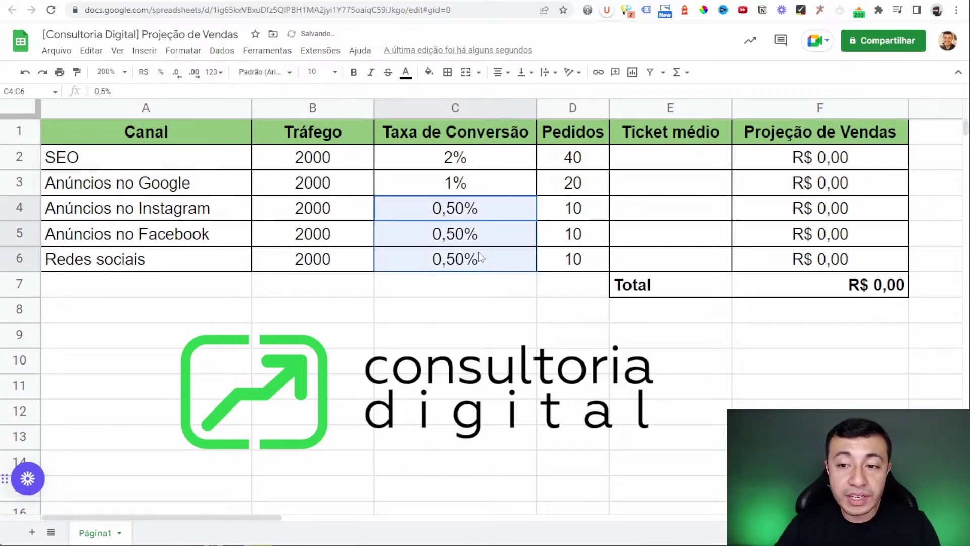
{"action": "left_click", "coordinate": [411, 208]}
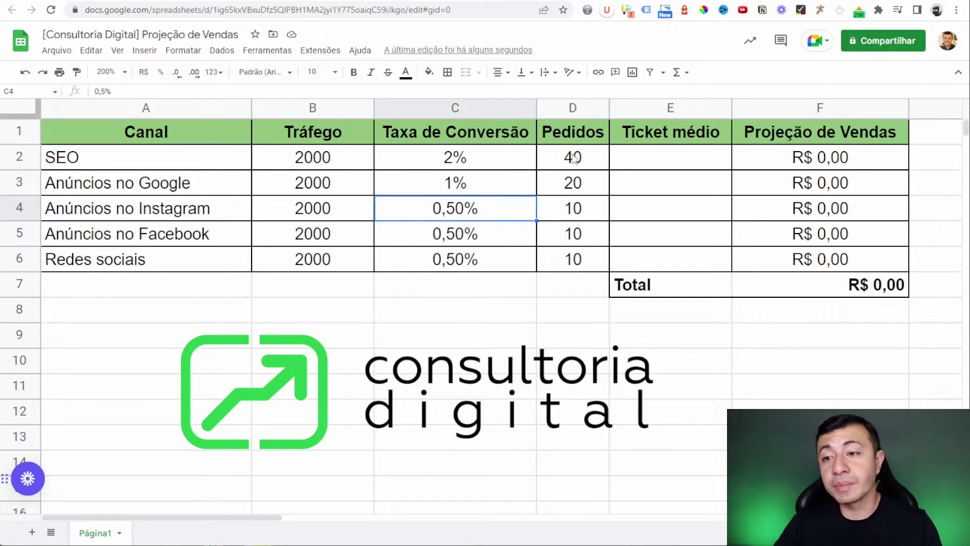
{"action": "left_click_drag", "start_coordinate": [574, 158], "coordinate": [574, 263]}
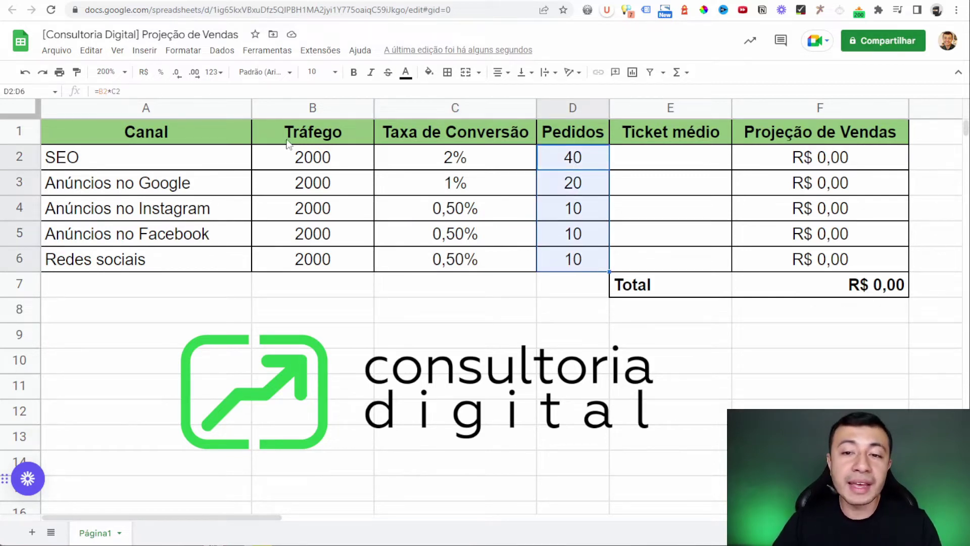
{"action": "left_click_drag", "start_coordinate": [292, 160], "coordinate": [301, 264]}
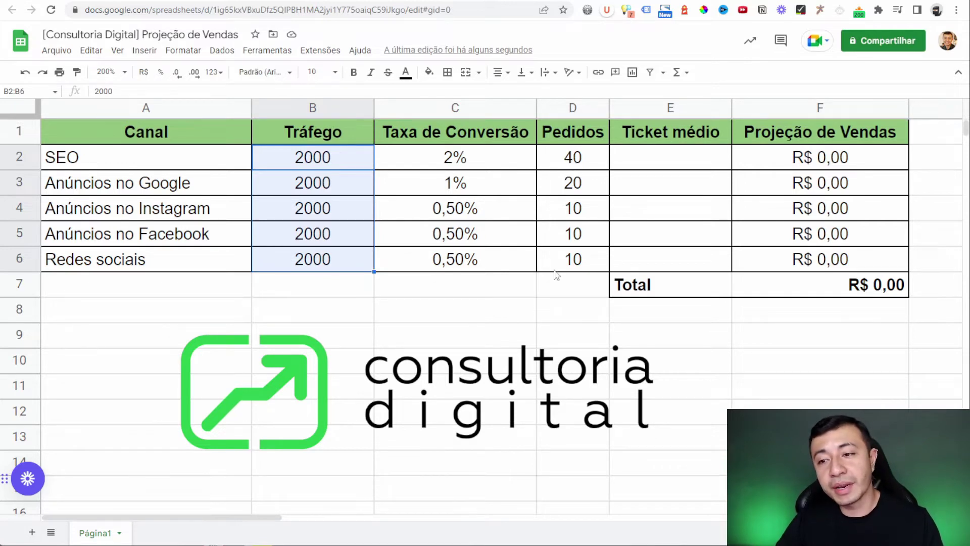
{"action": "left_click", "coordinate": [325, 267]}
{"action": "type", "text": "100"}
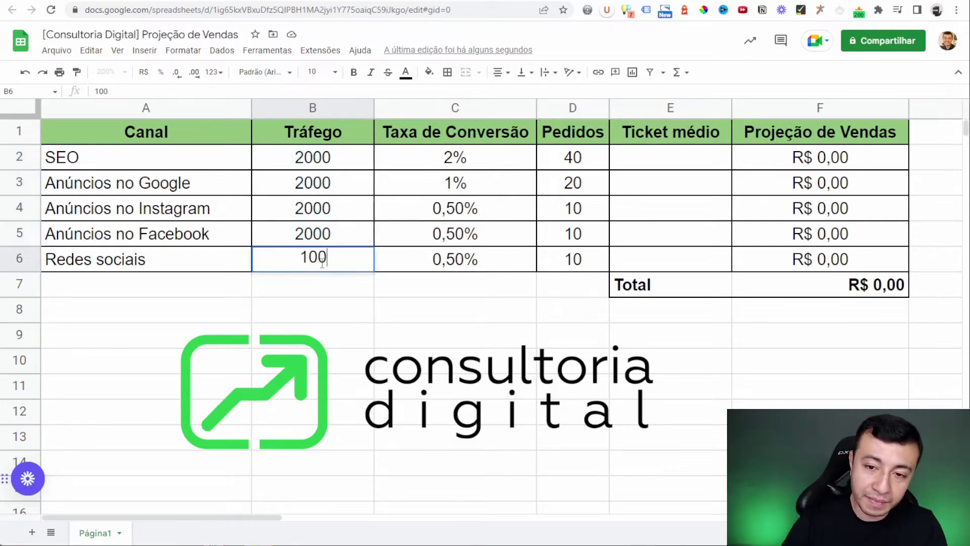
{"action": "type", "text": "0"}
{"action": "key", "text": "Return"}
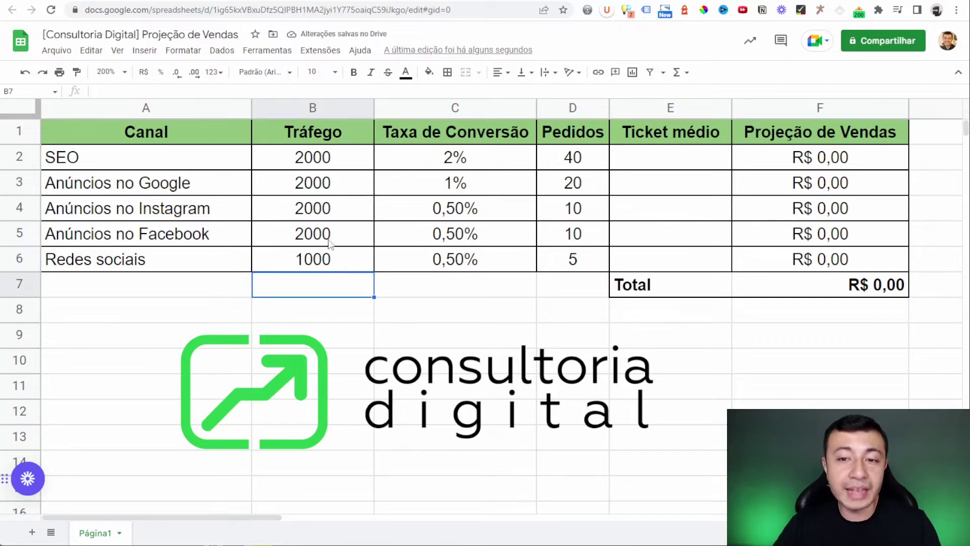
{"action": "left_click", "coordinate": [320, 265]}
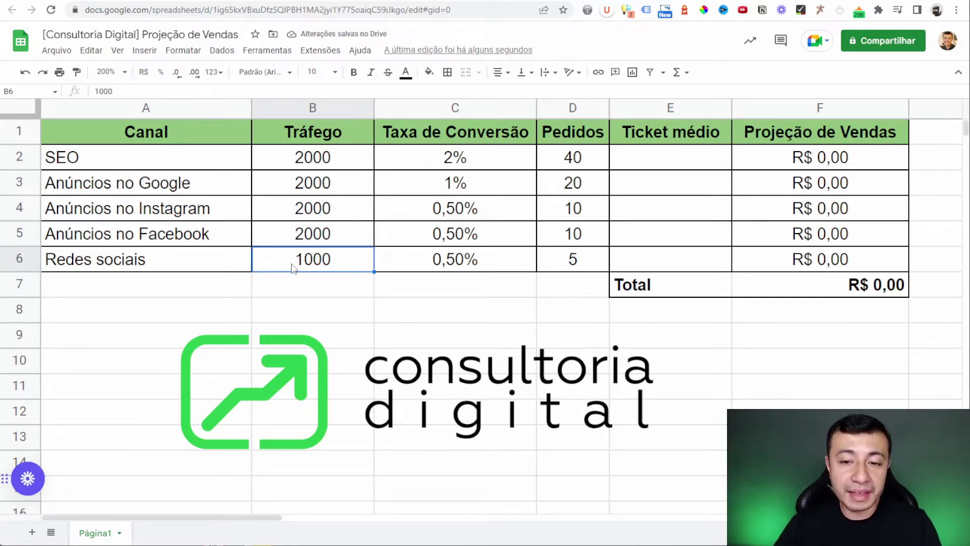
{"action": "left_click", "coordinate": [456, 267]}
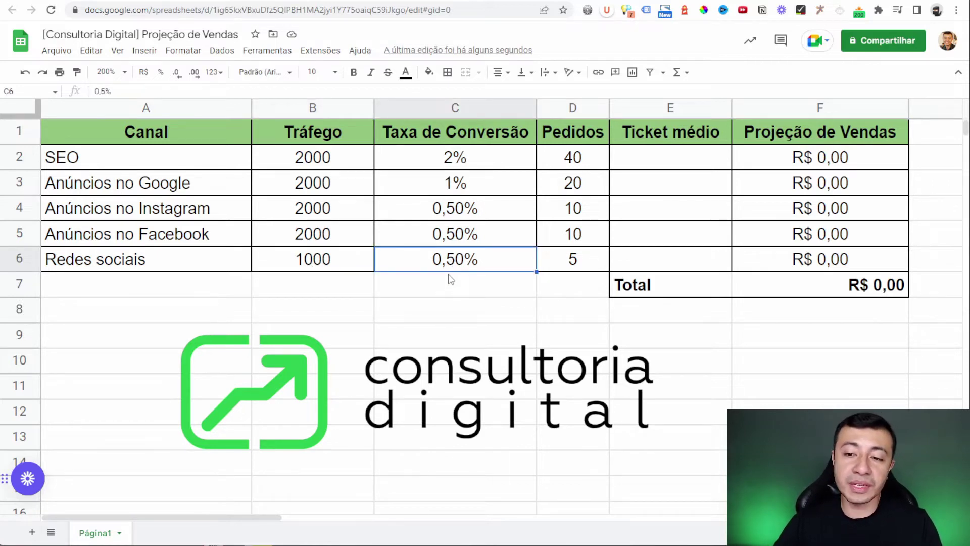
{"action": "left_click", "coordinate": [569, 266]}
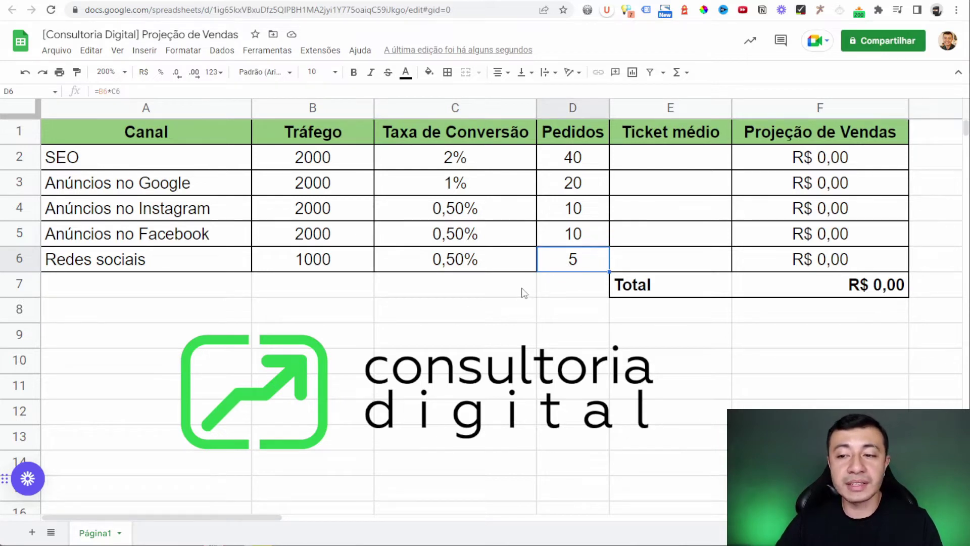
{"action": "left_click", "coordinate": [339, 239]}
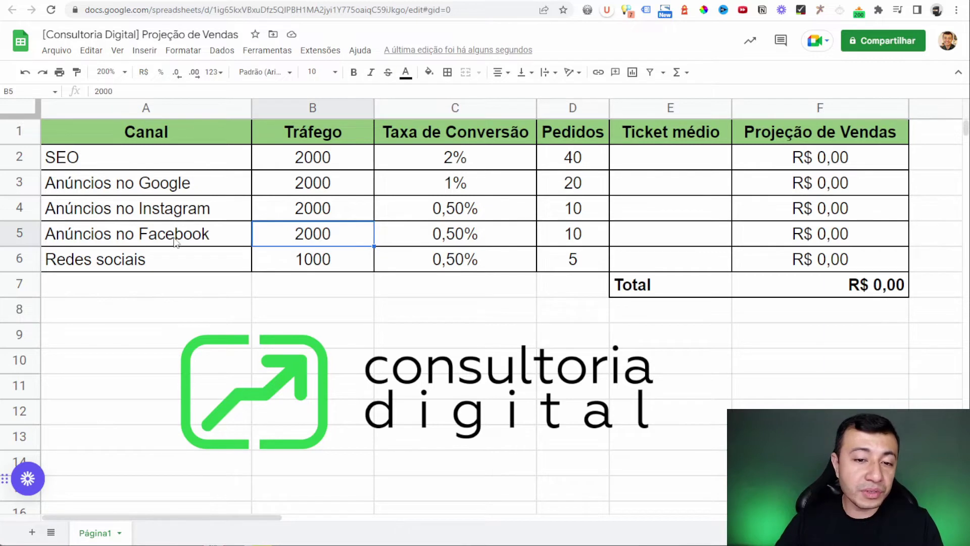
{"action": "left_click", "coordinate": [458, 244]}
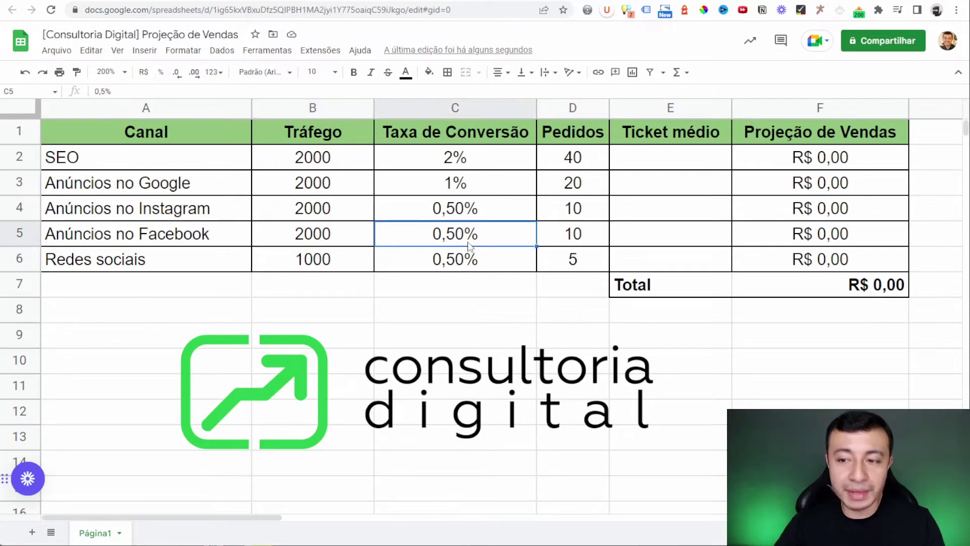
{"action": "left_click", "coordinate": [575, 246]}
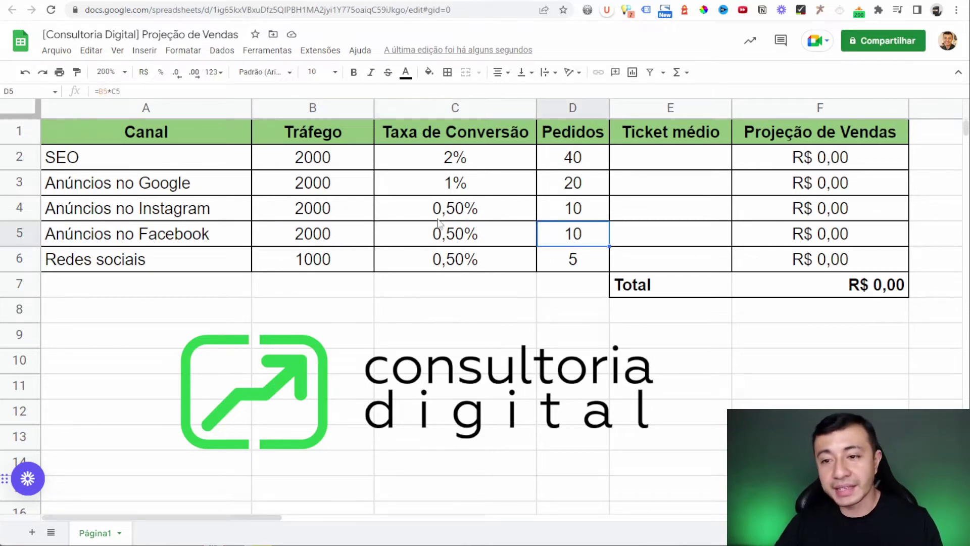
{"action": "left_click", "coordinate": [345, 187]}
{"action": "left_click", "coordinate": [450, 188]}
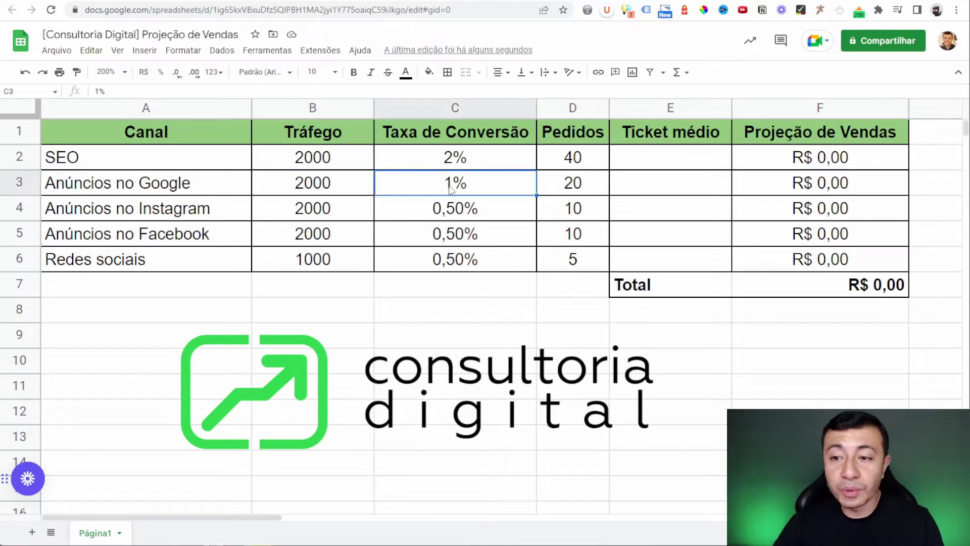
{"action": "left_click", "coordinate": [583, 192]}
{"action": "left_click", "coordinate": [323, 156]}
{"action": "left_click", "coordinate": [434, 164]}
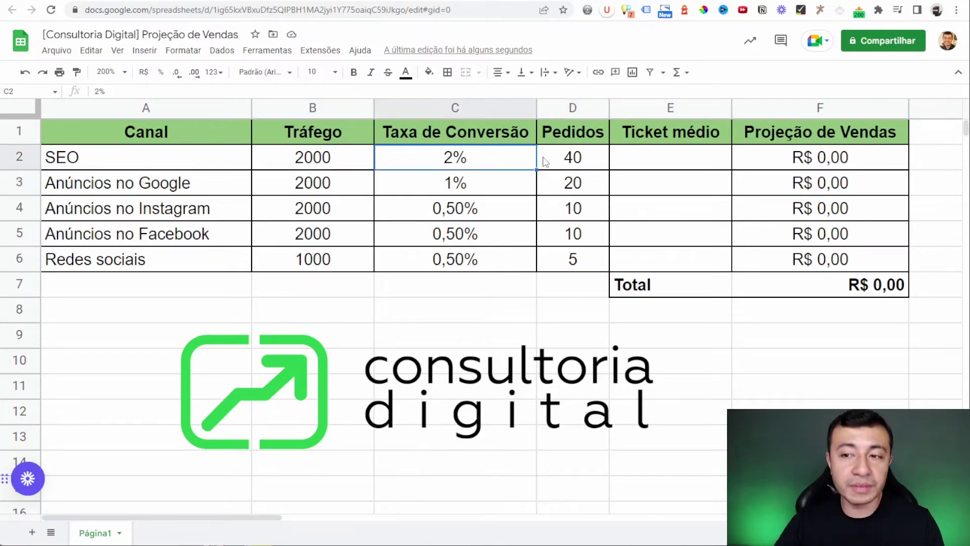
{"action": "left_click", "coordinate": [556, 162]}
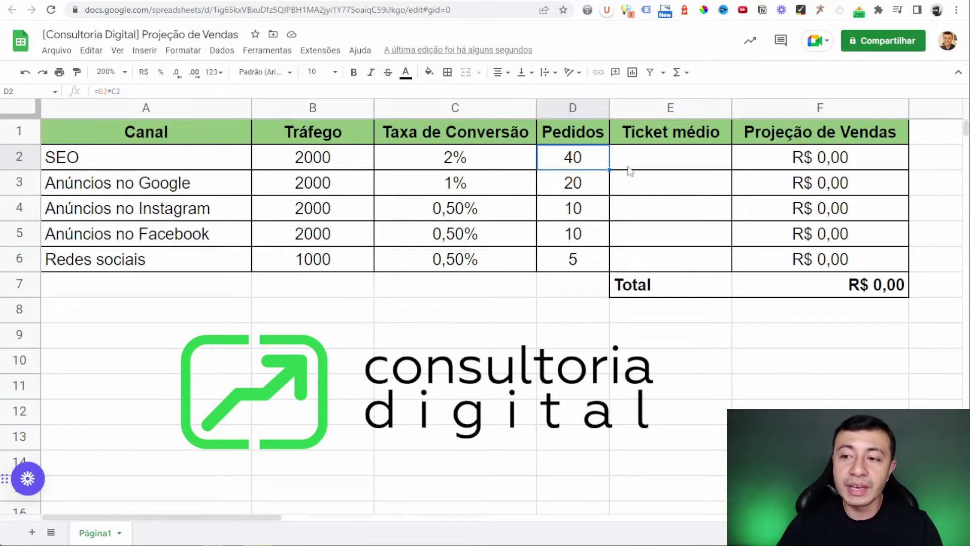
{"action": "left_click", "coordinate": [635, 169]}
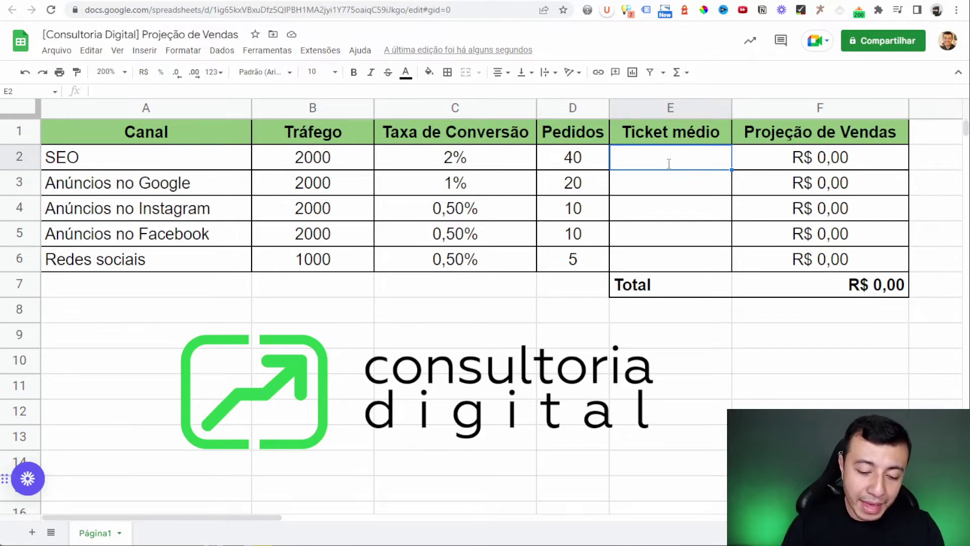
Set Ticket médio to 150 for both SEO and Anúncios no Google.
{"action": "type", "text": "150"}
{"action": "key", "text": "Return"}
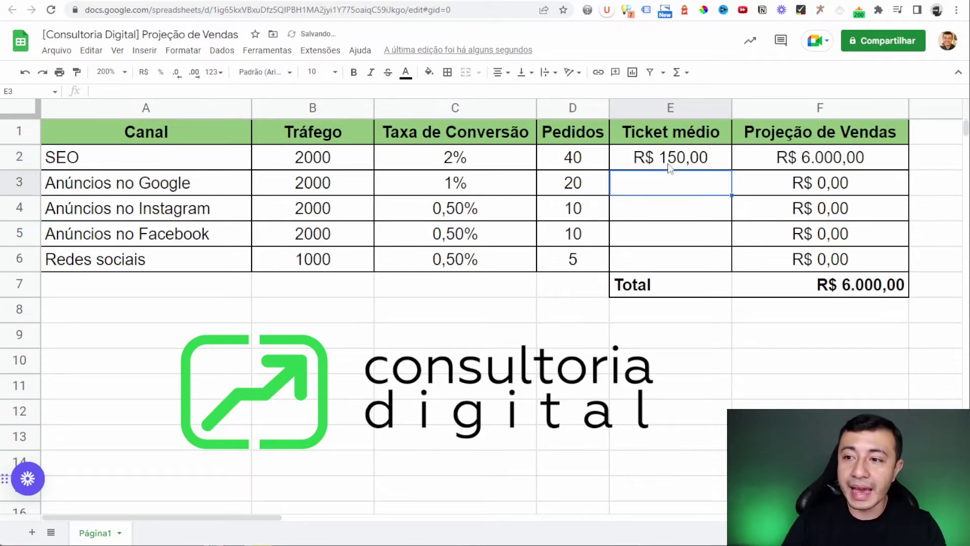
{"action": "left_click", "coordinate": [664, 167]}
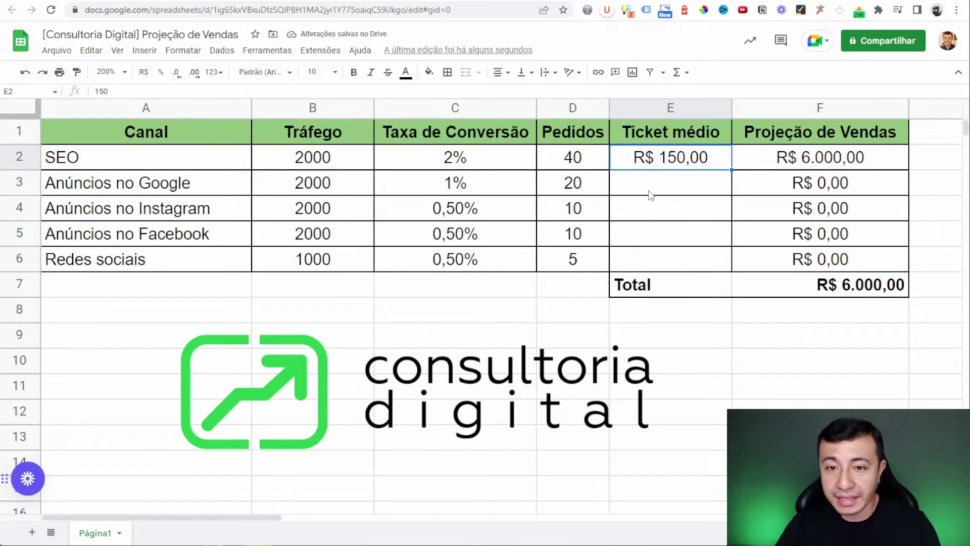
{"action": "left_click", "coordinate": [654, 192]}
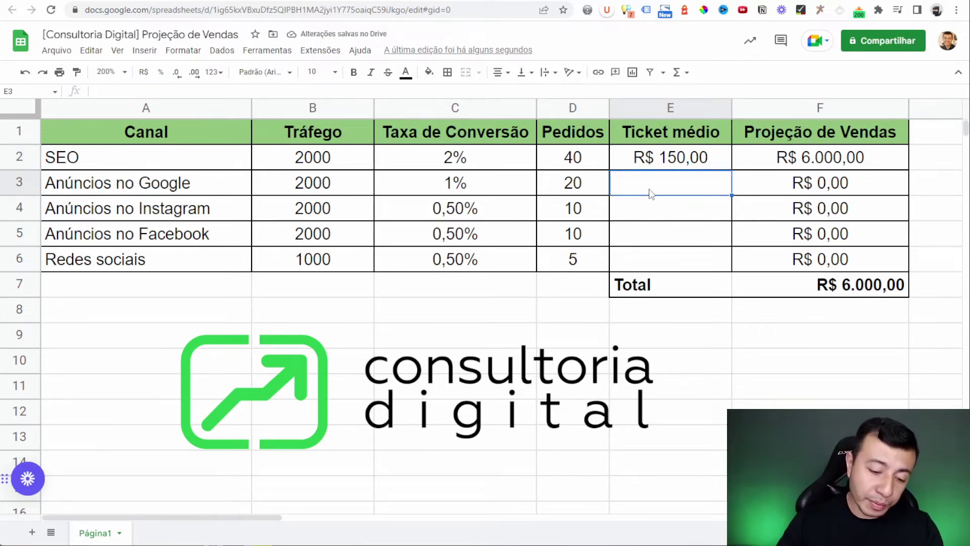
{"action": "type", "text": "150"}
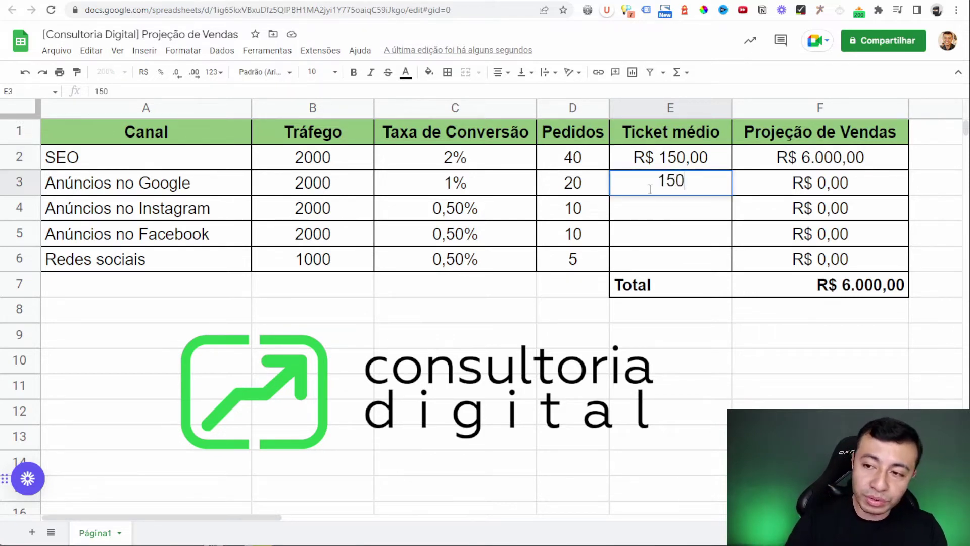
{"action": "key", "text": "Return"}
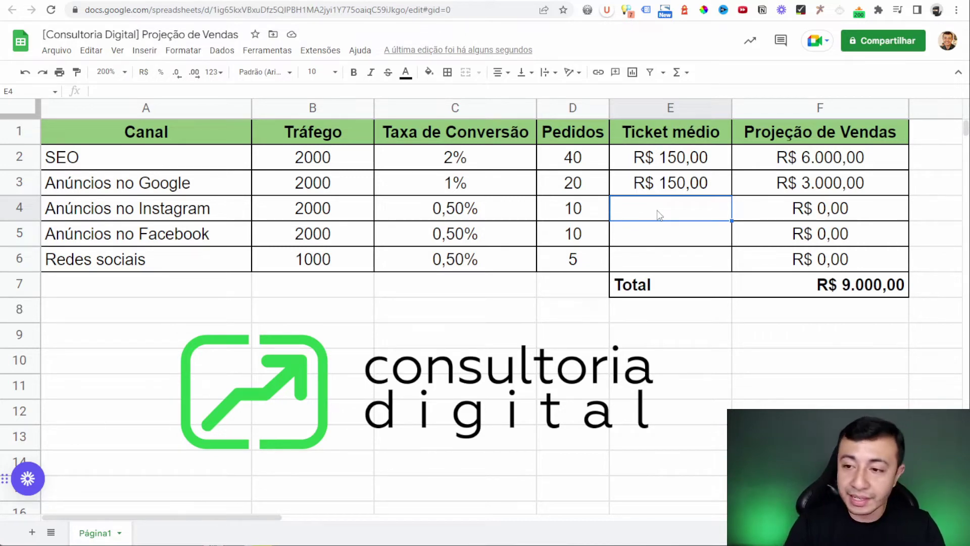
Set Ticket médio to 100 for Instagram and Facebook ads and 200 for Redes sociais.
{"action": "type", "text": "100"}
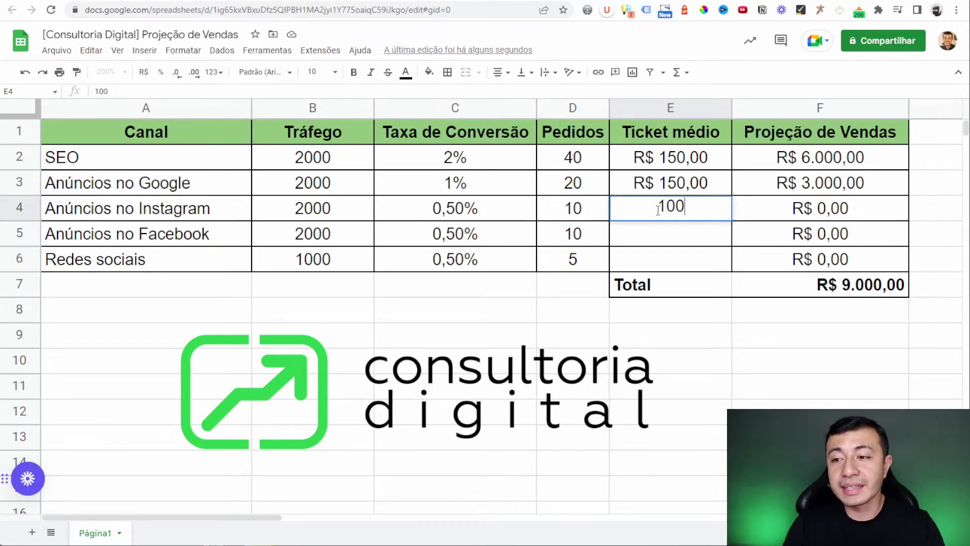
{"action": "key", "text": "Return"}
{"action": "type", "text": "1"}
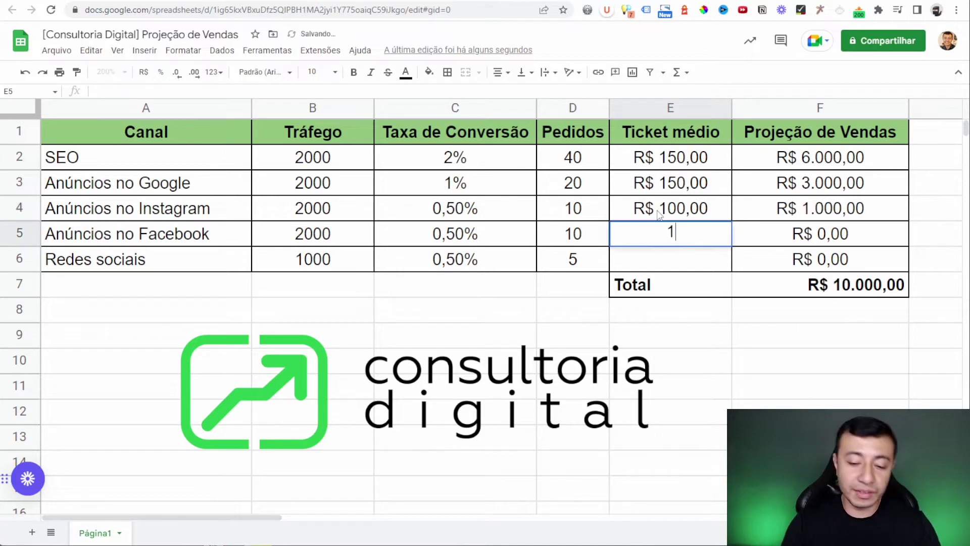
{"action": "type", "text": "00"}
{"action": "key", "text": "Return"}
{"action": "type", "text": "1"}
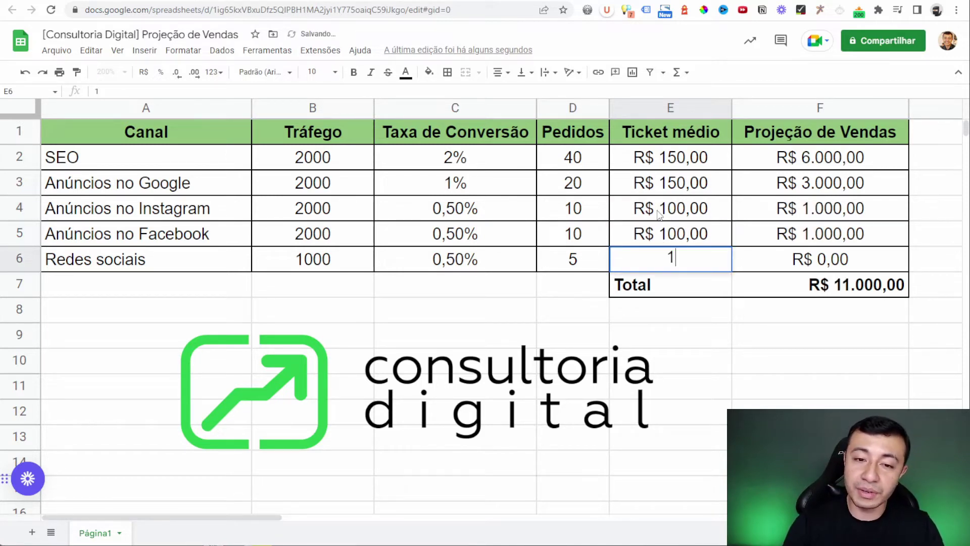
{"action": "key", "text": "BackSpace"}
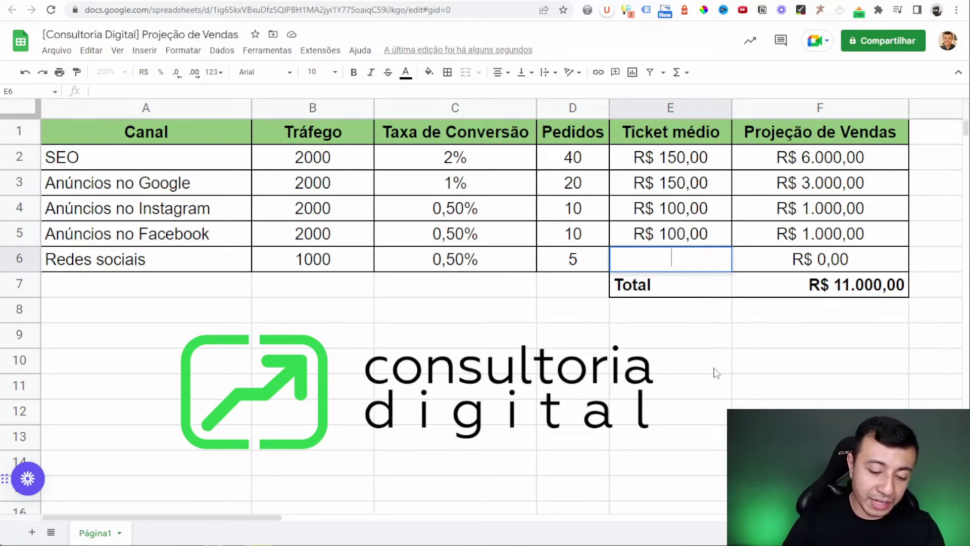
{"action": "type", "text": "200"}
{"action": "key", "text": "Return"}
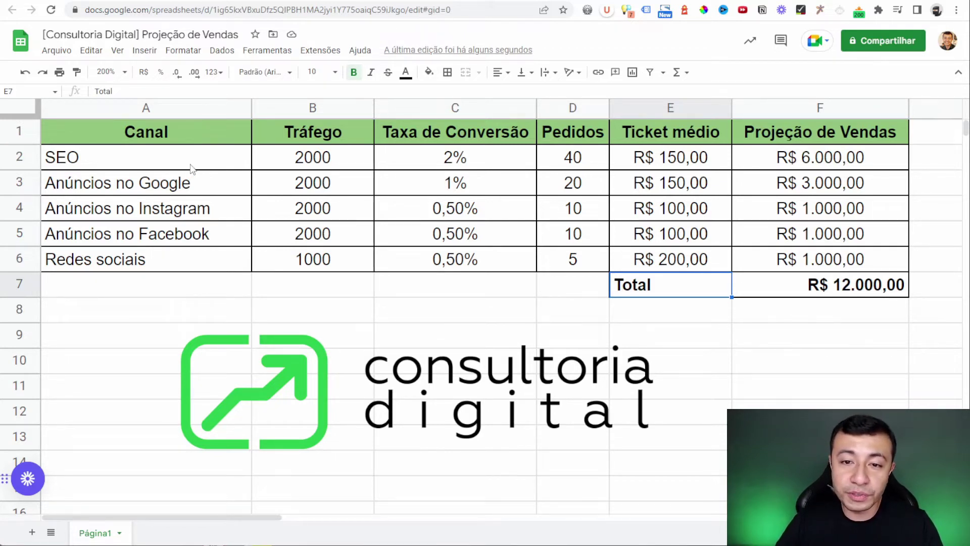
Review the SEO row's values and its orders and sales projection formulas.
{"action": "left_click_drag", "start_coordinate": [192, 168], "coordinate": [817, 163]}
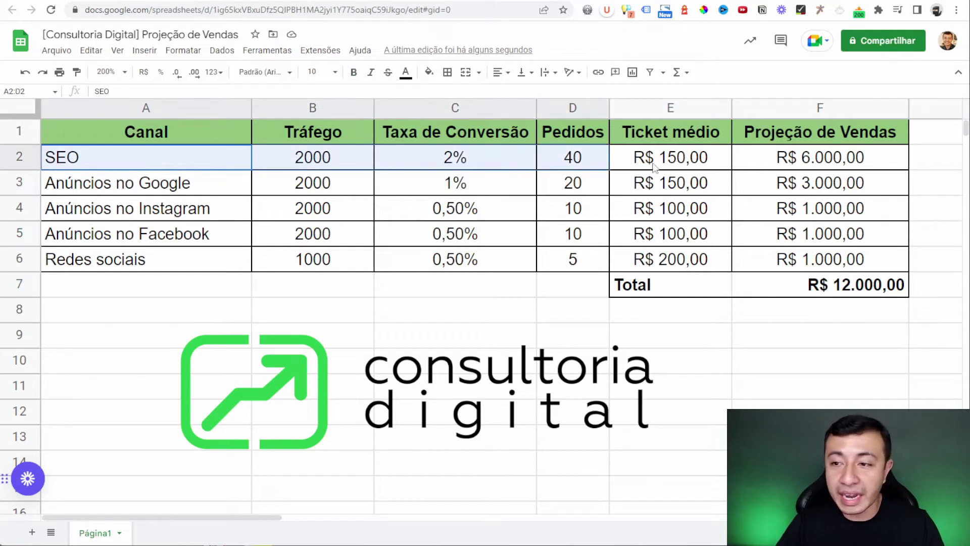
{"action": "left_click", "coordinate": [131, 162]}
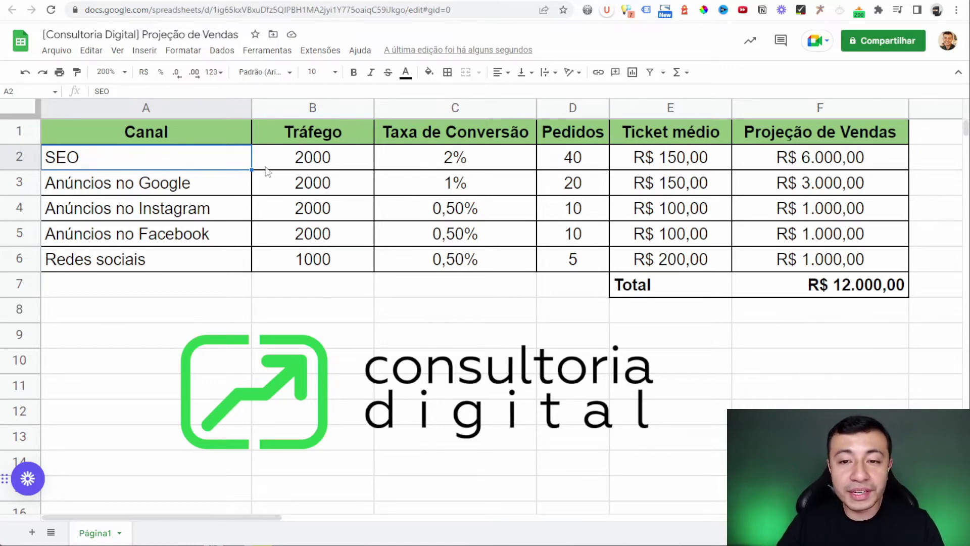
{"action": "left_click", "coordinate": [318, 166]}
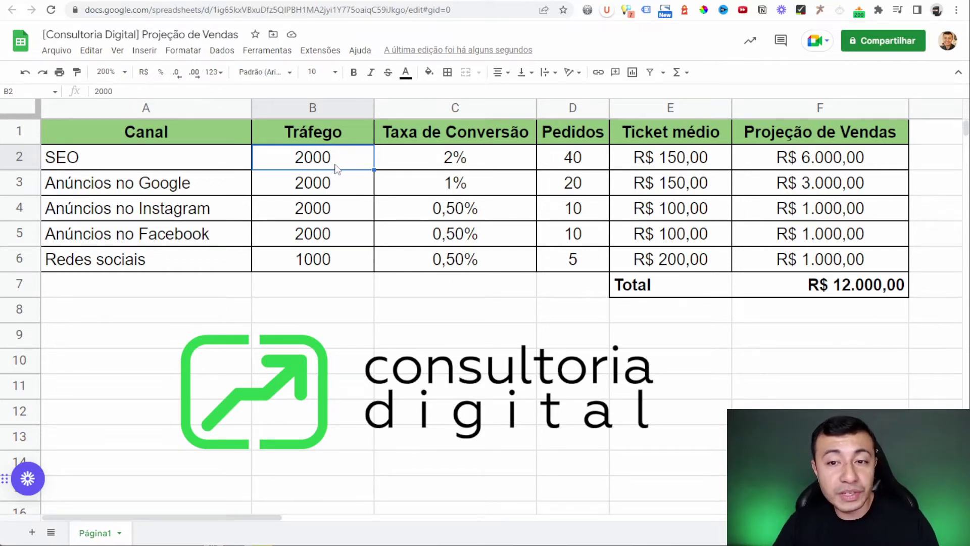
{"action": "left_click", "coordinate": [484, 169]}
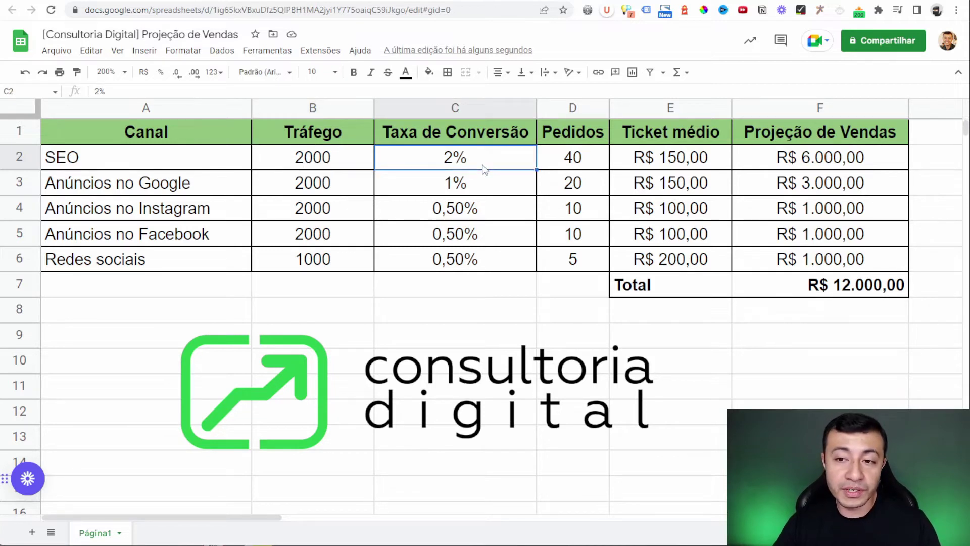
{"action": "left_click", "coordinate": [584, 169]}
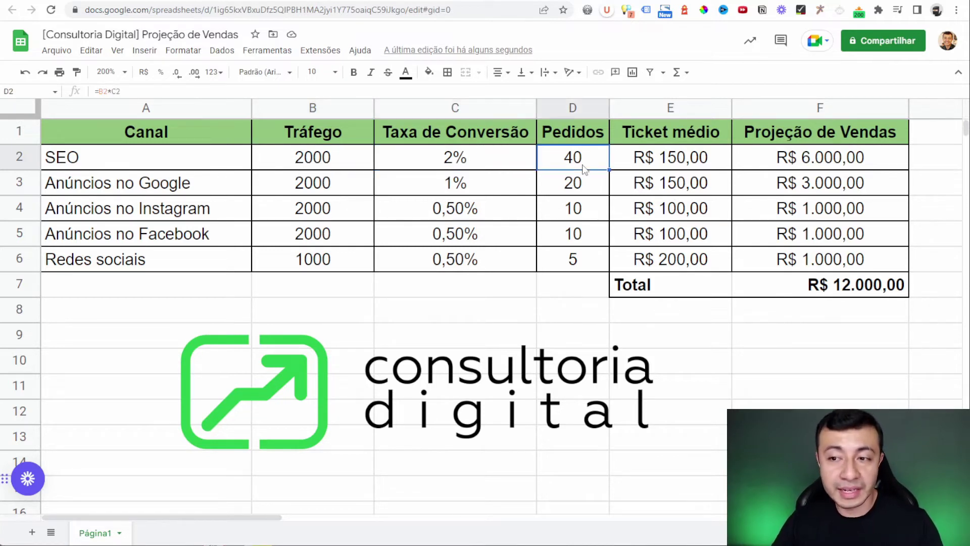
{"action": "left_click", "coordinate": [644, 167]}
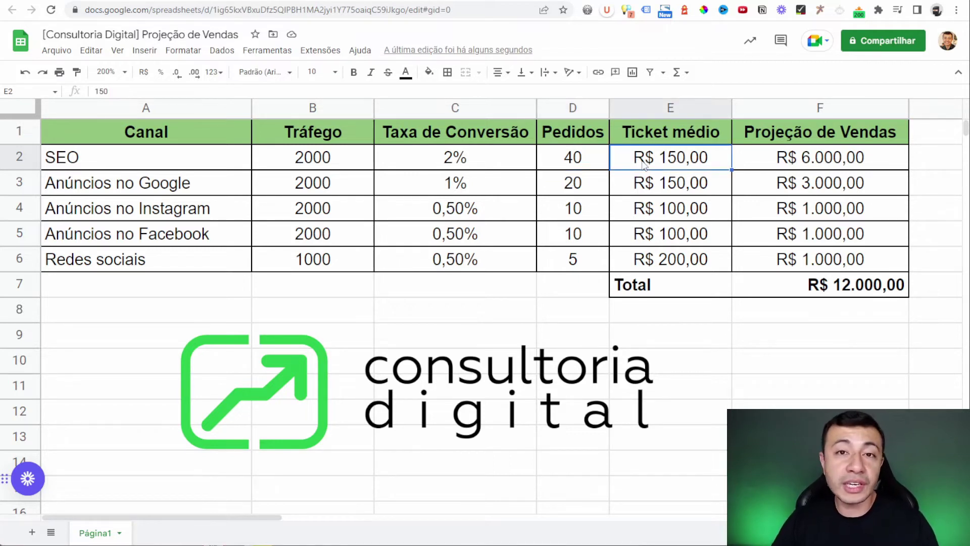
{"action": "left_click", "coordinate": [781, 162]}
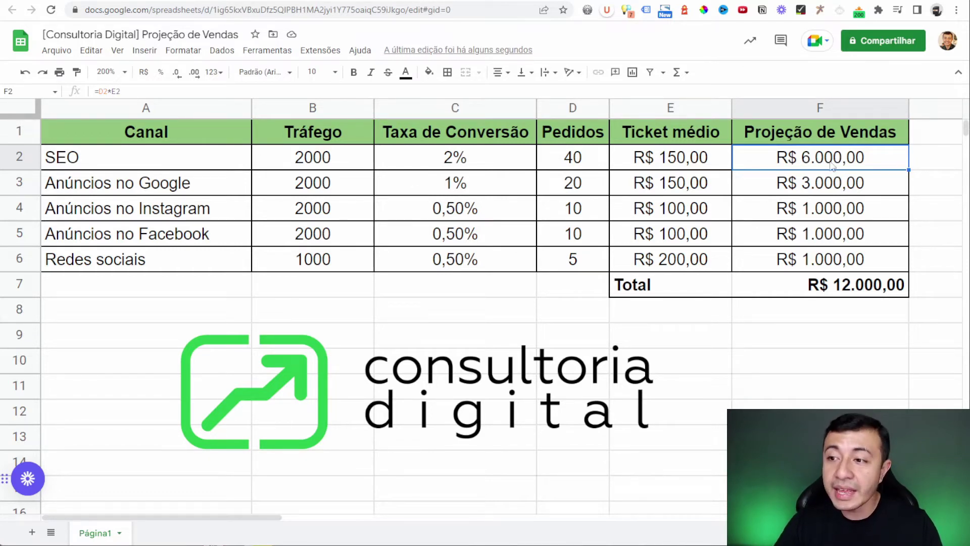
Check the Total SUM formula and centre-align the R$ 12.000,00 total.
{"action": "left_click", "coordinate": [852, 294]}
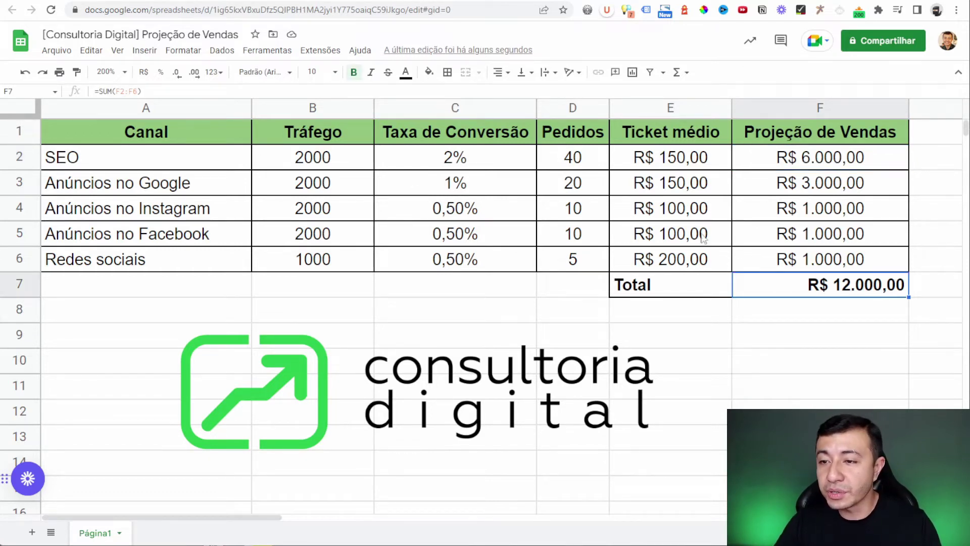
{"action": "left_click", "coordinate": [501, 72]}
{"action": "left_click", "coordinate": [515, 97]}
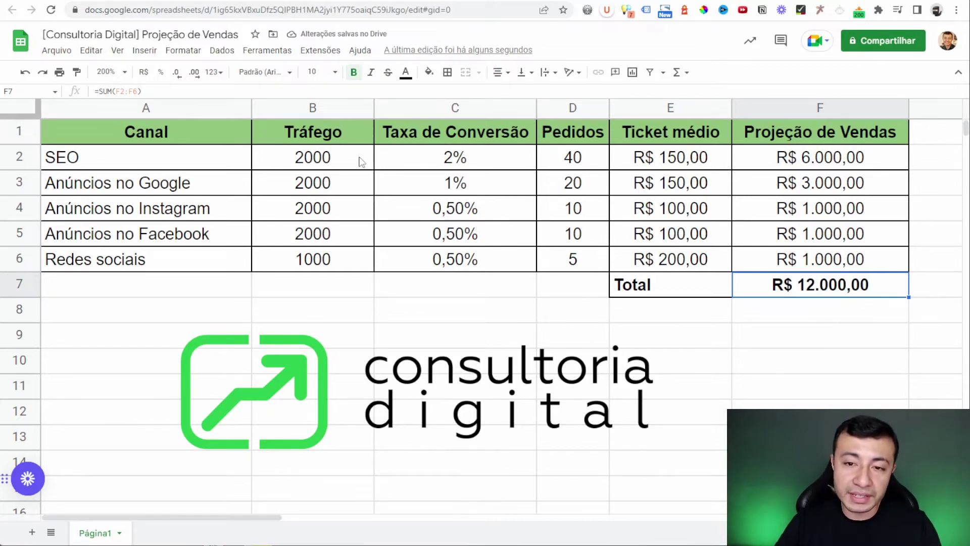
{"action": "left_click", "coordinate": [873, 319]}
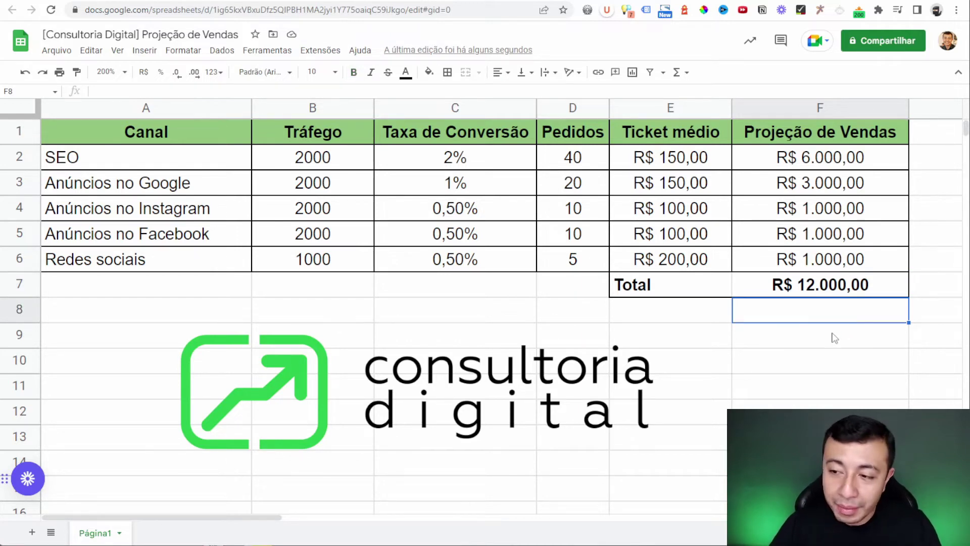
Set traffic to 4000 for Google, Instagram and Facebook ads.
{"action": "left_click", "coordinate": [831, 348]}
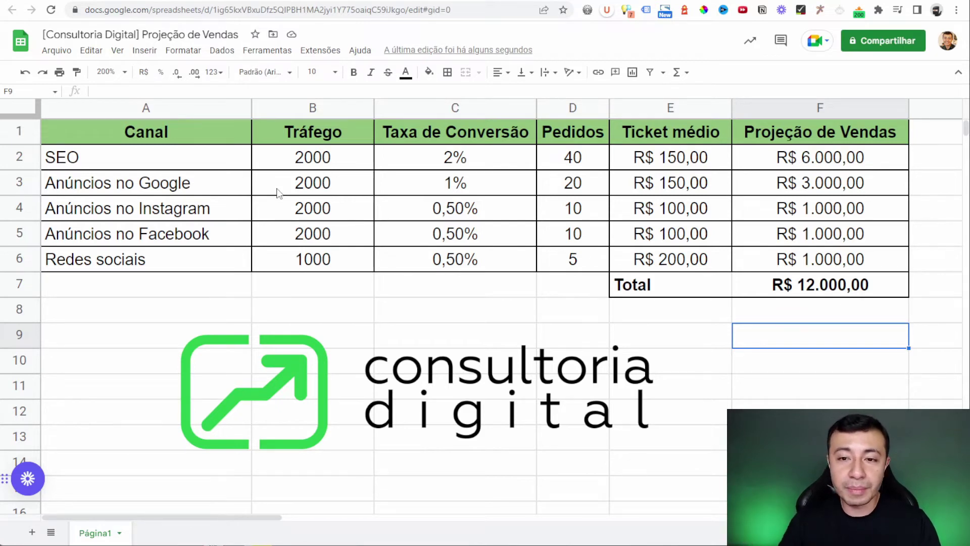
{"action": "left_click", "coordinate": [278, 192]}
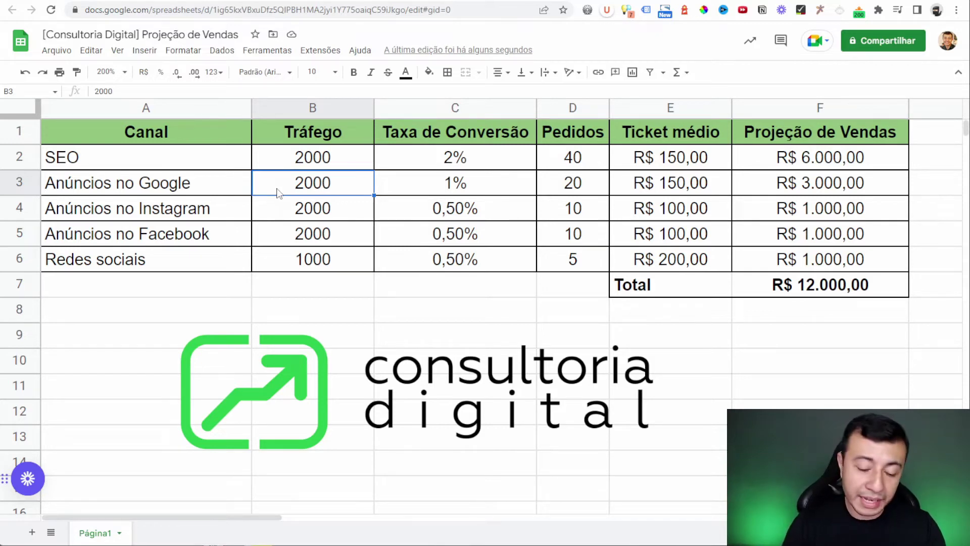
{"action": "type", "text": "4000"}
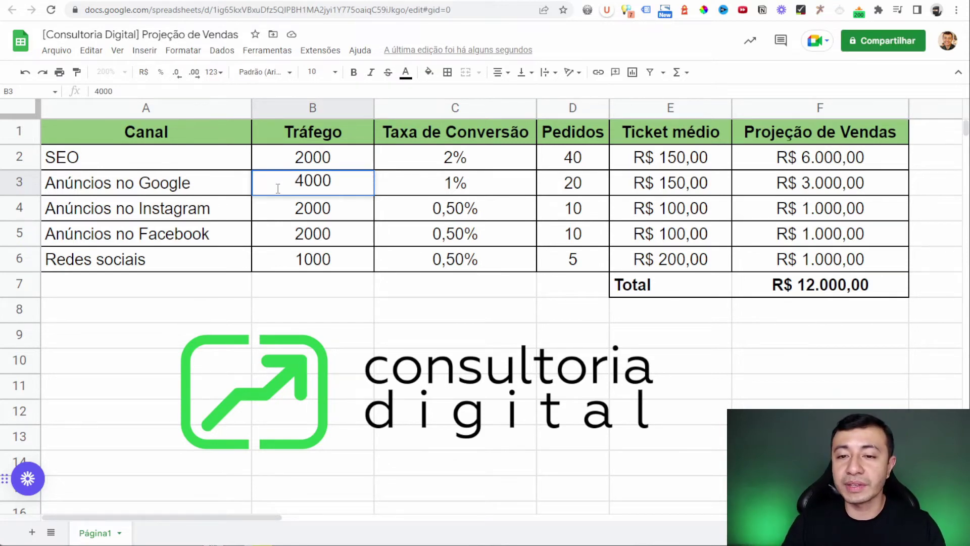
{"action": "key", "text": "Return"}
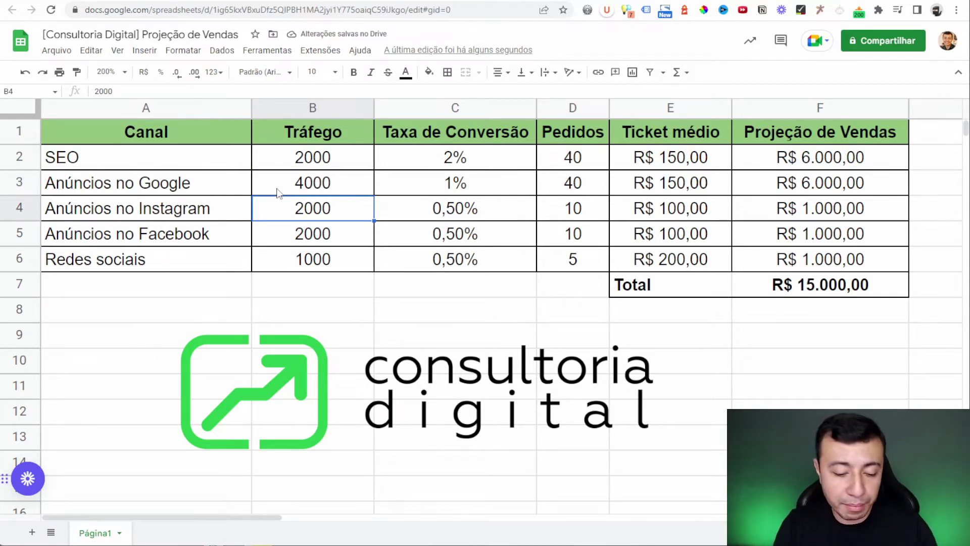
{"action": "type", "text": "4000"}
{"action": "key", "text": "Return"}
{"action": "type", "text": "4"}
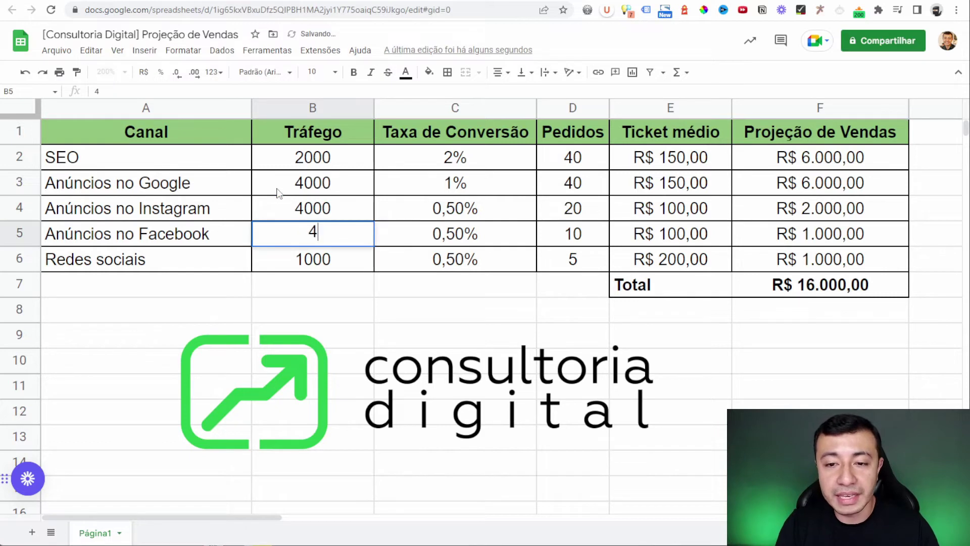
{"action": "type", "text": "000"}
{"action": "key", "text": "Return"}
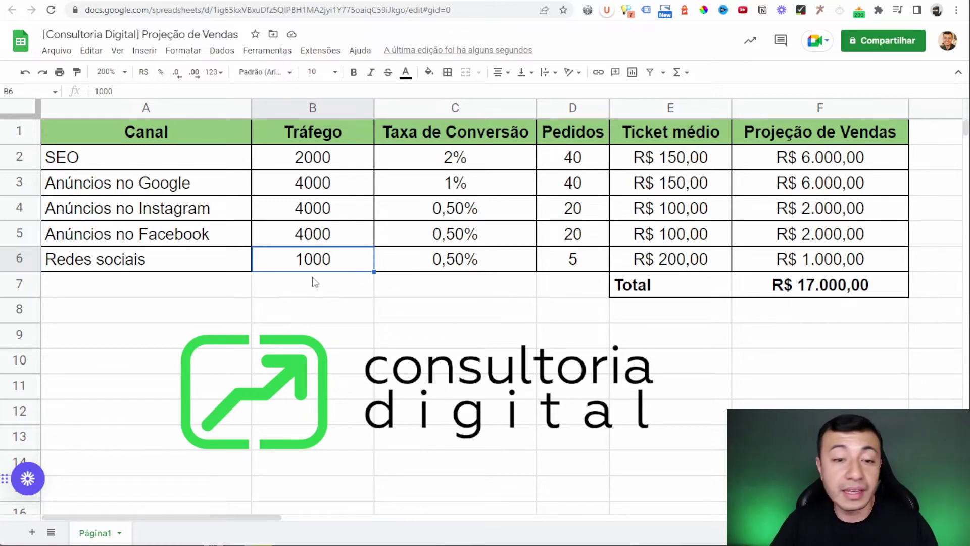
Change Anúncios no Google traffic to 5000, lifting the total to R$ 18.500,00.
{"action": "left_click", "coordinate": [331, 191]}
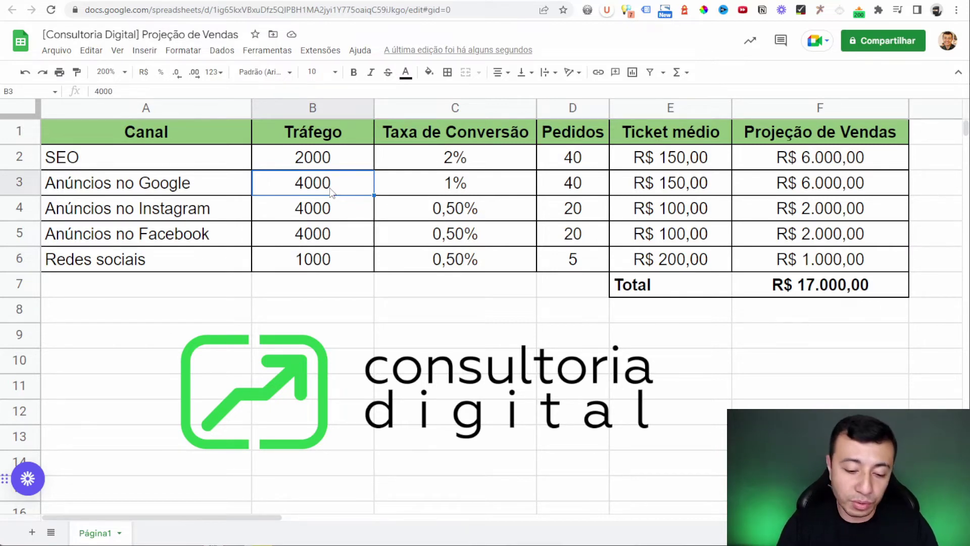
{"action": "type", "text": "50"}
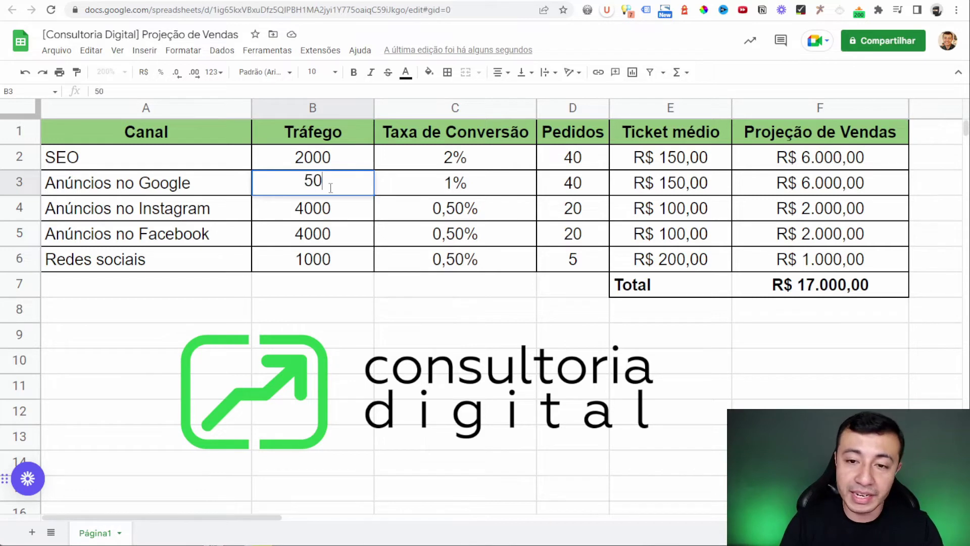
{"action": "type", "text": "00"}
{"action": "key", "text": "Return"}
{"action": "left_click", "coordinate": [331, 191]}
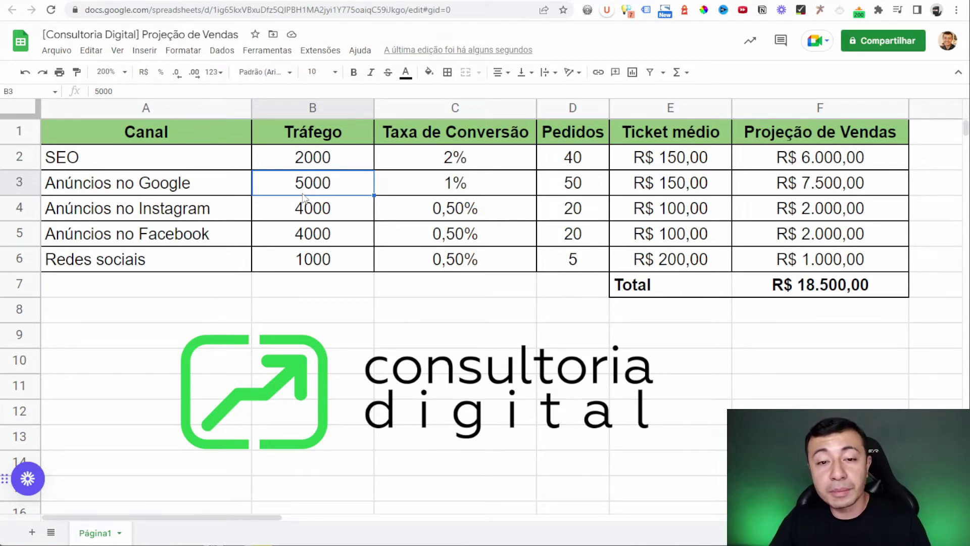
{"action": "left_click", "coordinate": [322, 265]}
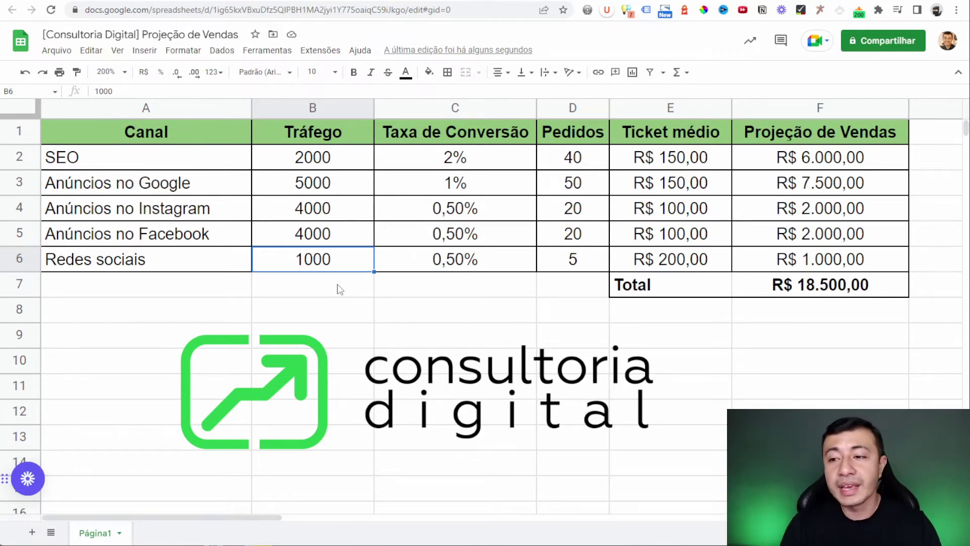
Set Redes sociais traffic to 3000, giving 15 orders and a R$ 20.500,00 total.
{"action": "type", "text": "3000"}
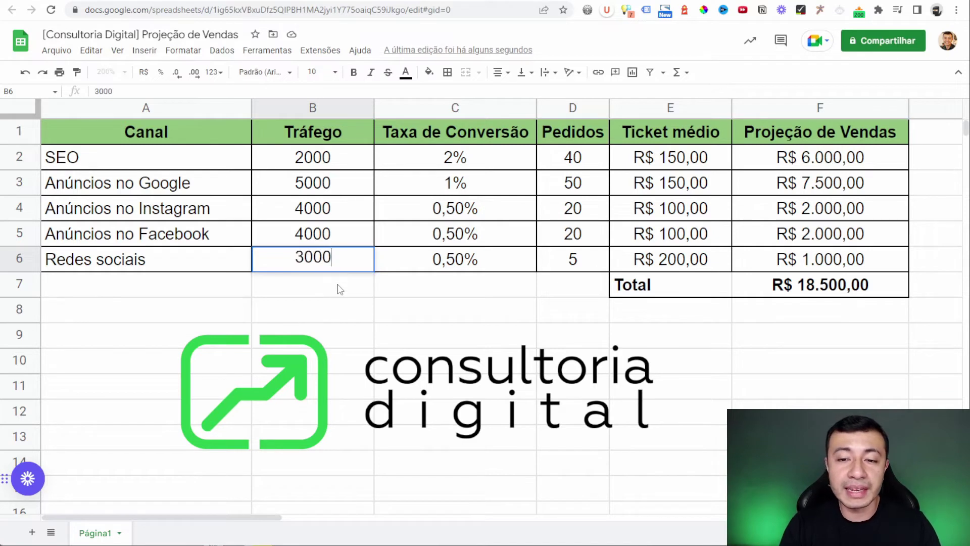
{"action": "key", "text": "Return"}
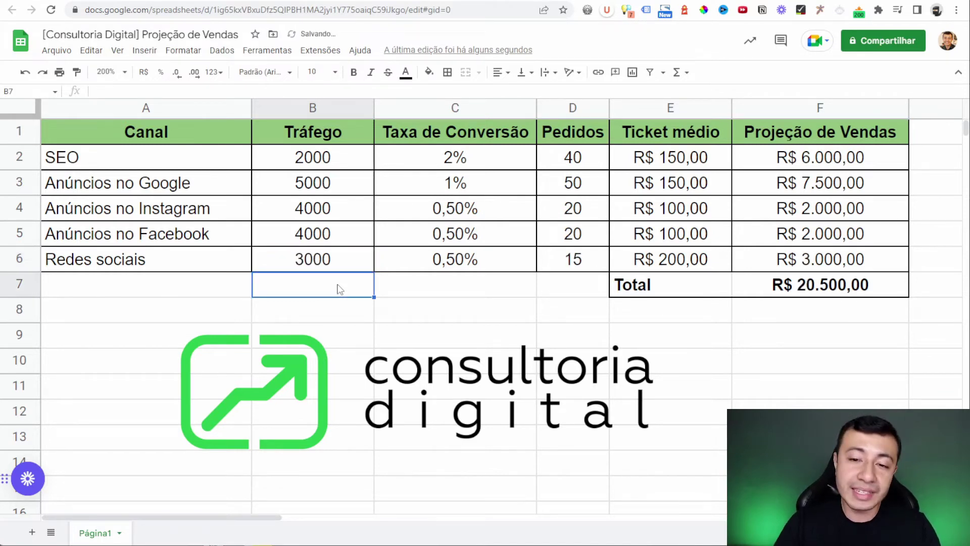
{"action": "left_click", "coordinate": [334, 262]}
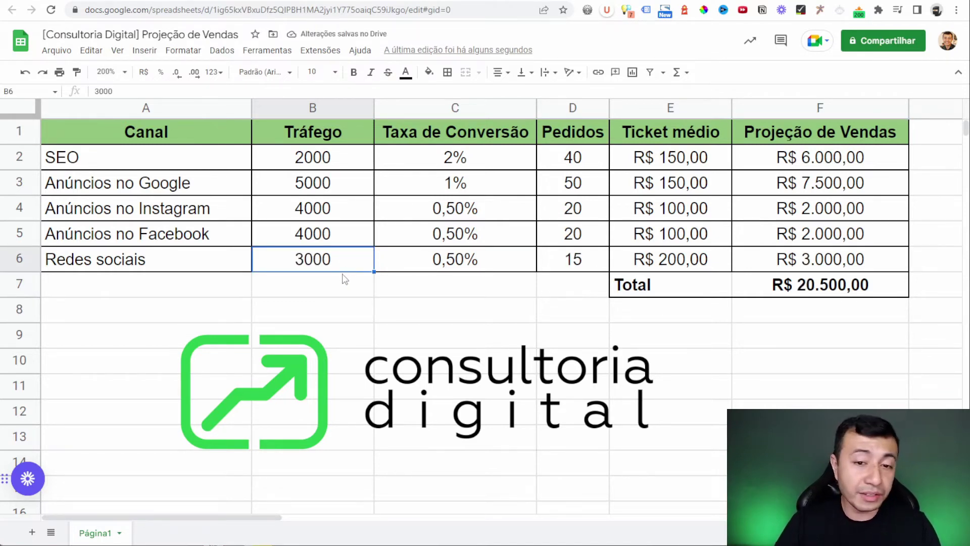
{"action": "left_click", "coordinate": [332, 167]}
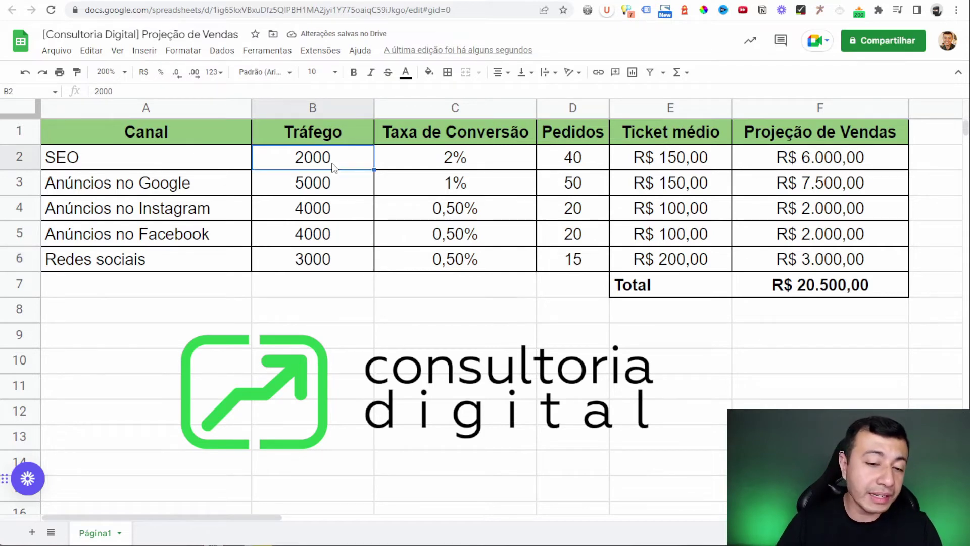
{"action": "left_click", "coordinate": [821, 292]}
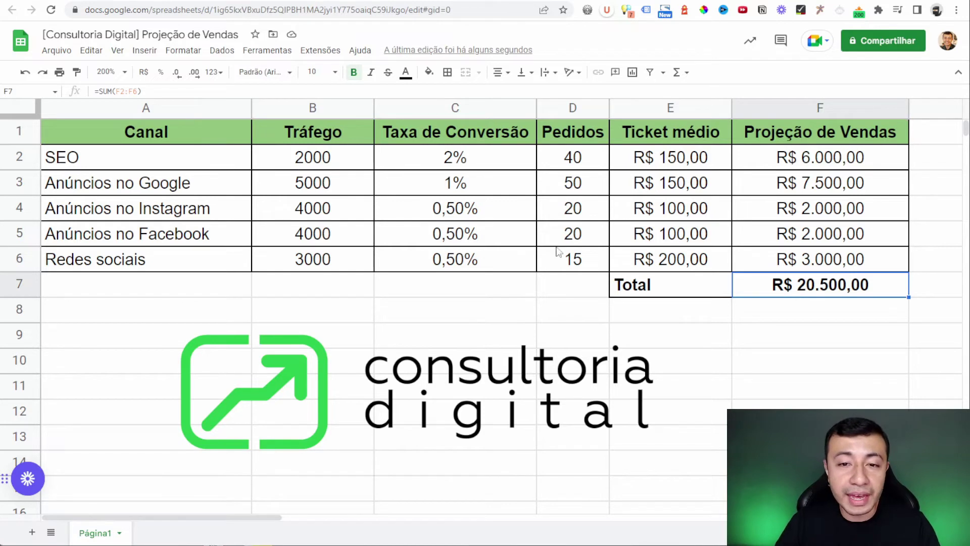
{"action": "left_click", "coordinate": [322, 162]}
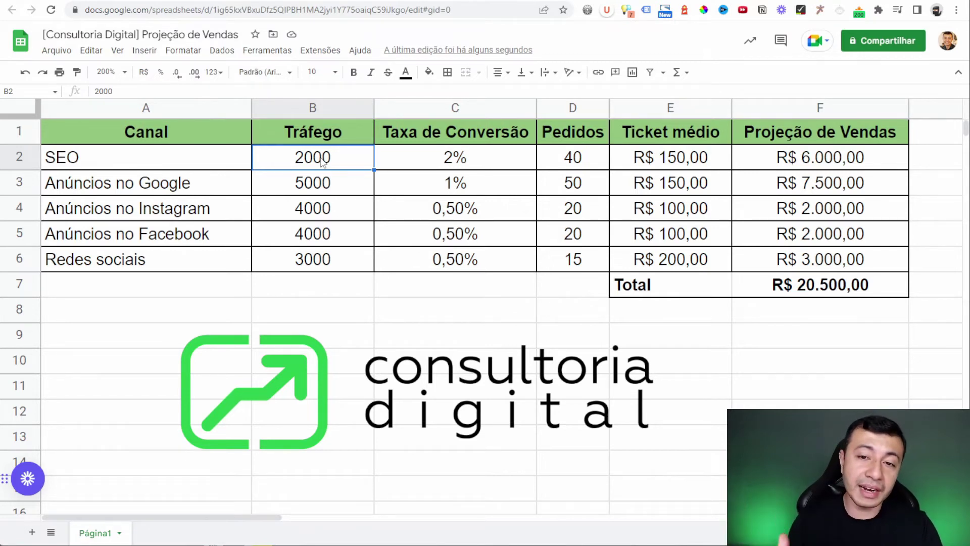
{"action": "left_click", "coordinate": [319, 191]}
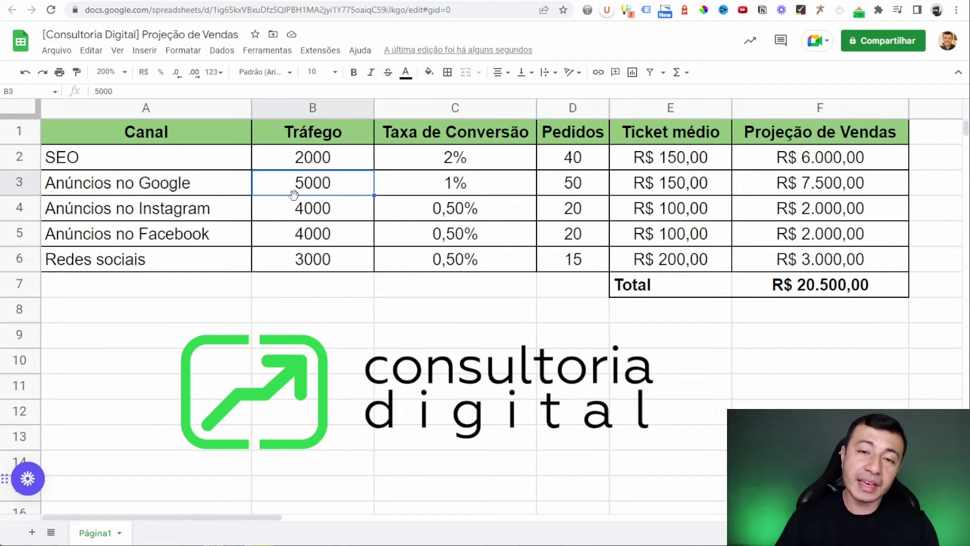
{"action": "left_click", "coordinate": [320, 167]}
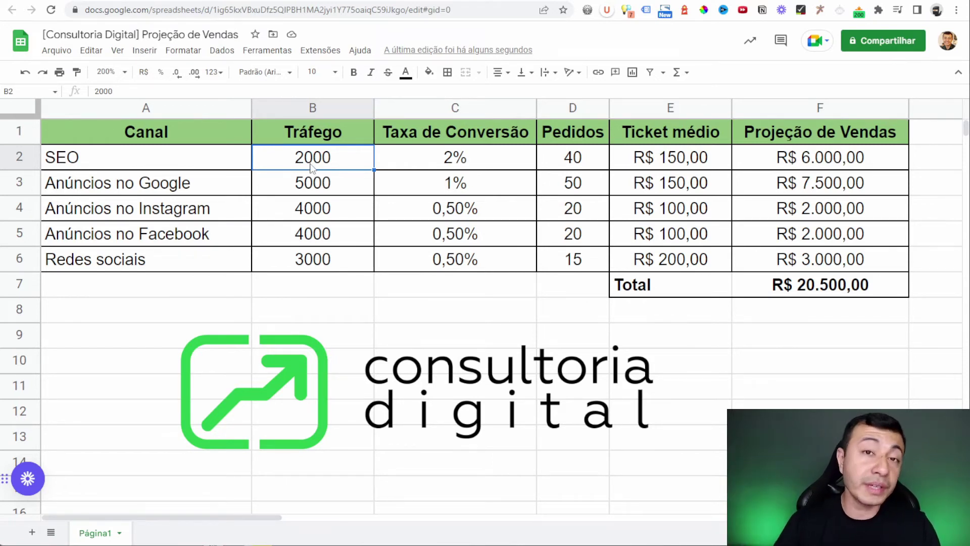
Set SEO traffic to 10000 and verify the SUM total reaches R$ 44.500,00.
{"action": "left_click_drag", "start_coordinate": [336, 186], "coordinate": [341, 241]}
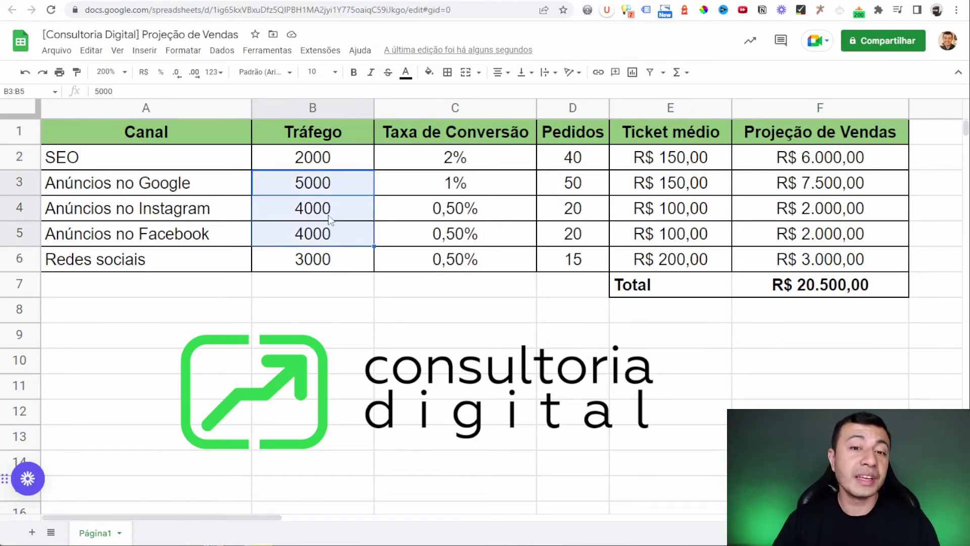
{"action": "left_click", "coordinate": [331, 162]}
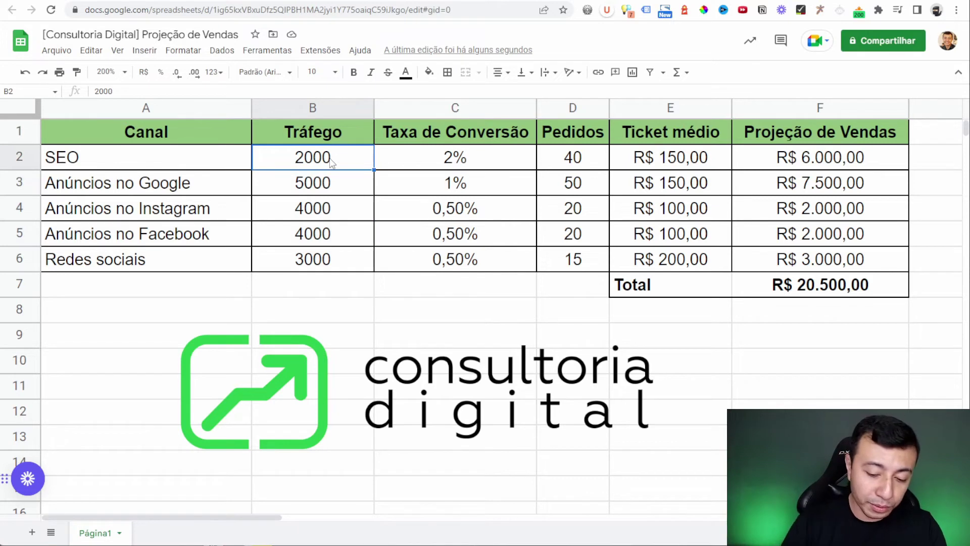
{"action": "type", "text": "10000"}
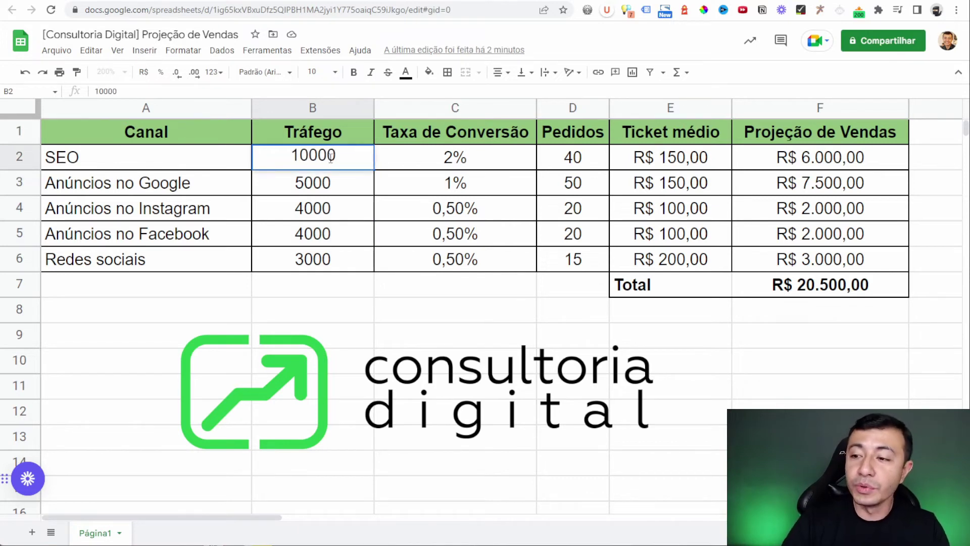
{"action": "key", "text": "Return"}
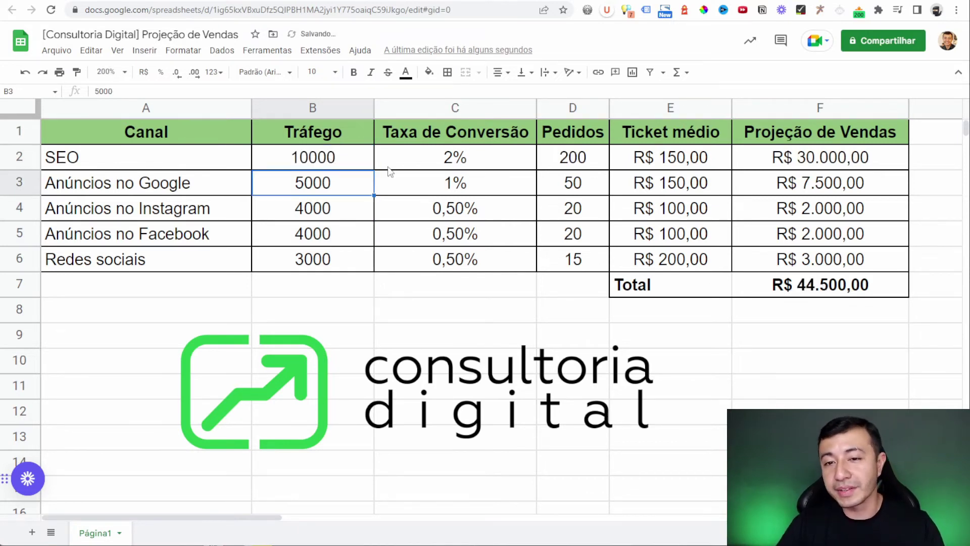
{"action": "key", "text": "Up"}
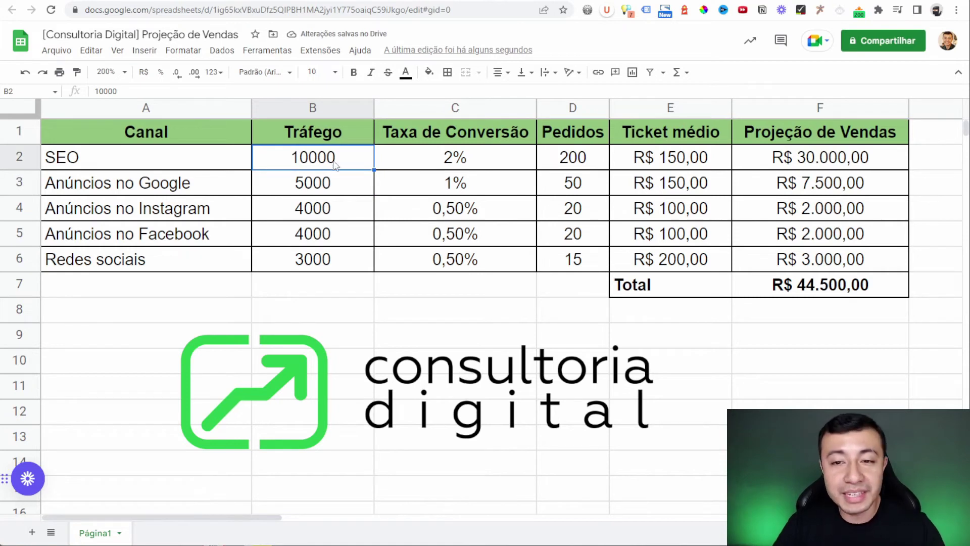
{"action": "left_click", "coordinate": [839, 286]}
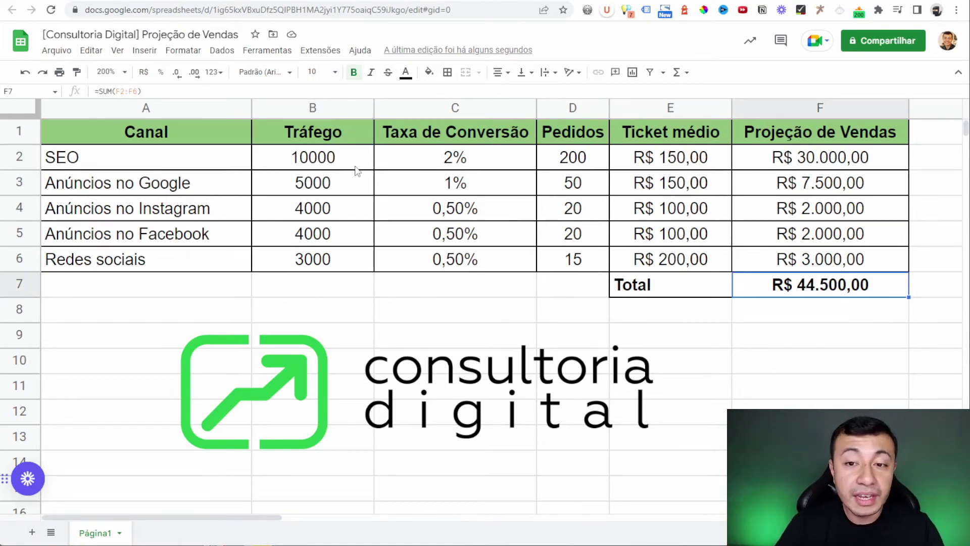
{"action": "left_click", "coordinate": [334, 163]}
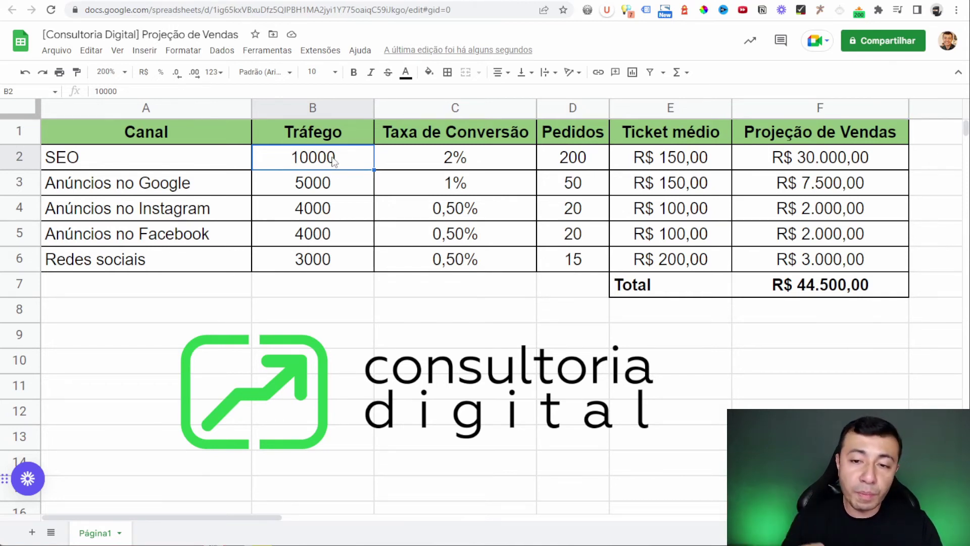
Change Anúncios no Google traffic to 3000, then 1000, dropping the total to R$ 38.500,00.
{"action": "left_click", "coordinate": [333, 188]}
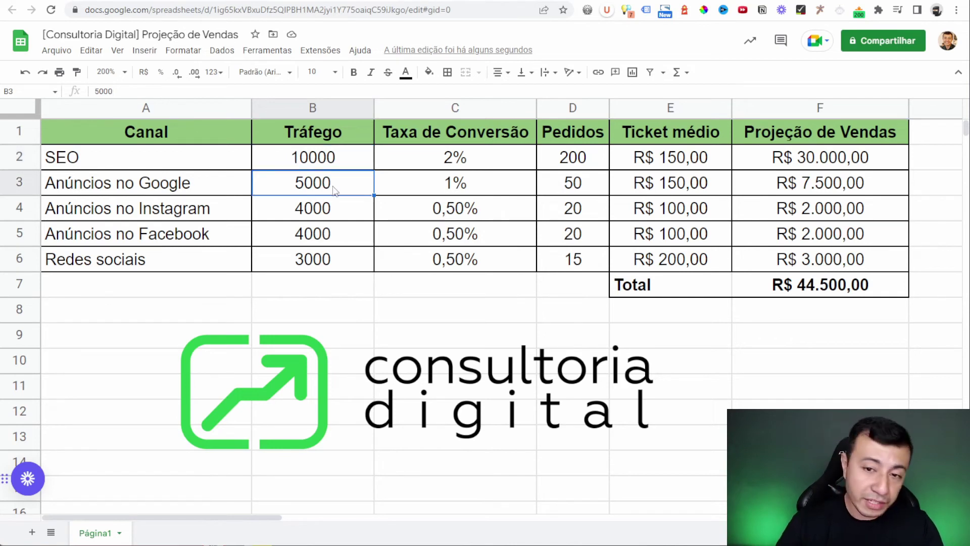
{"action": "type", "text": "3000"}
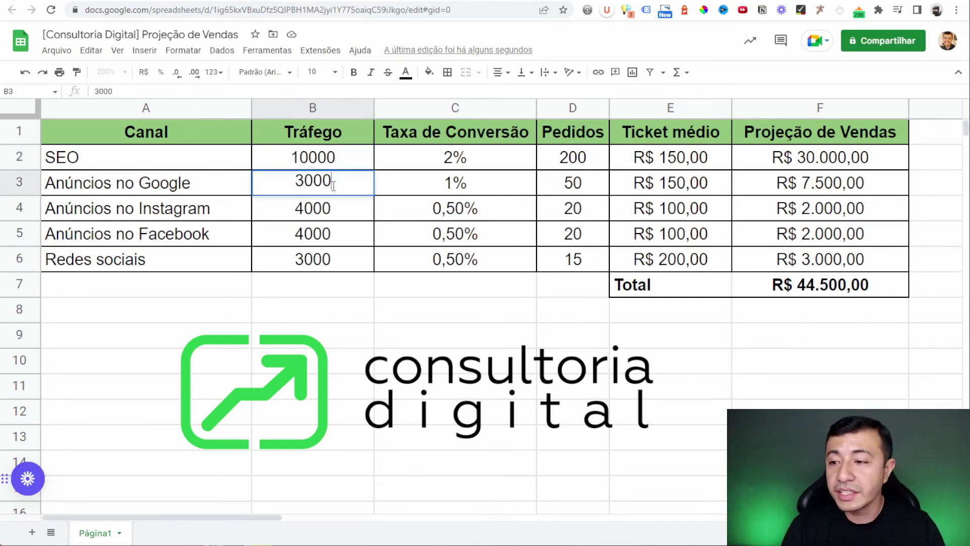
{"action": "key", "text": "Return"}
{"action": "left_click", "coordinate": [333, 188]}
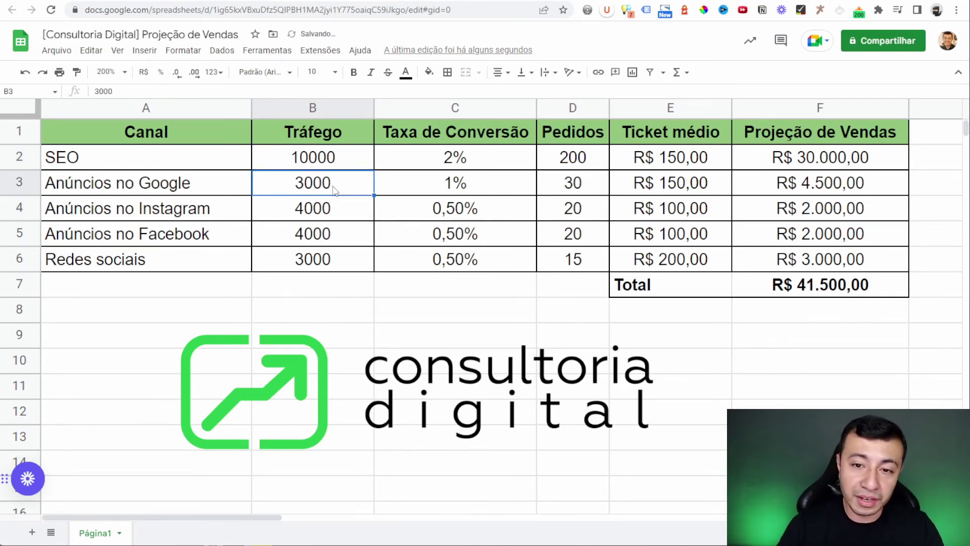
{"action": "type", "text": "1000"}
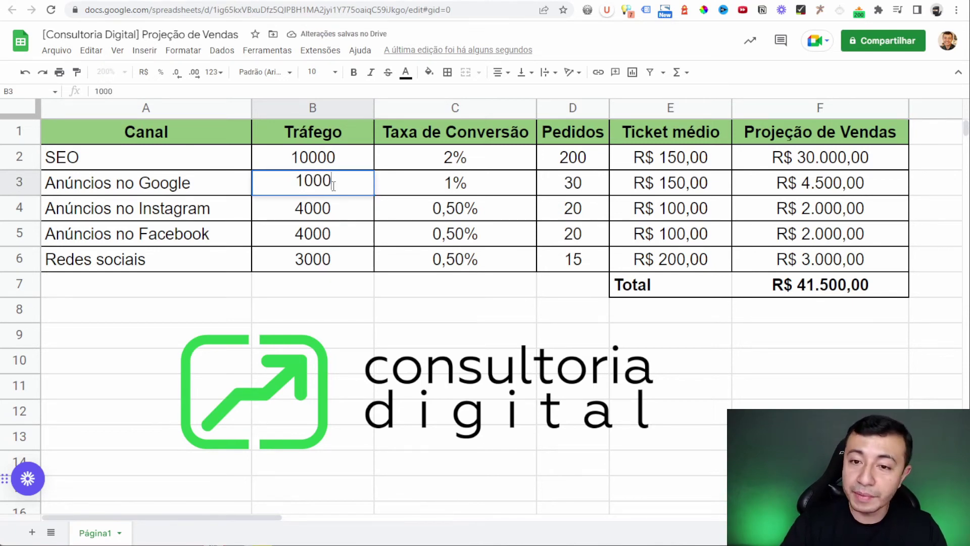
{"action": "key", "text": "Return"}
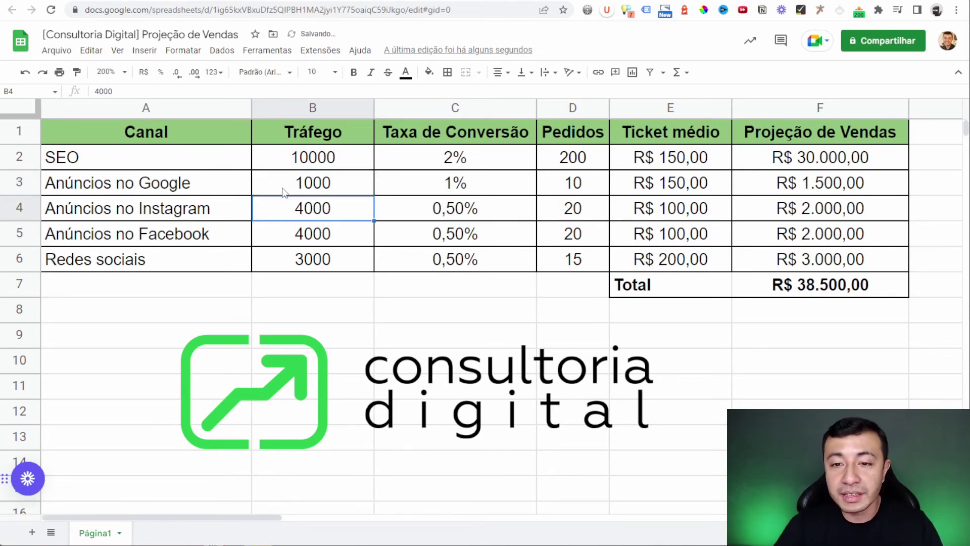
{"action": "left_click", "coordinate": [282, 191]}
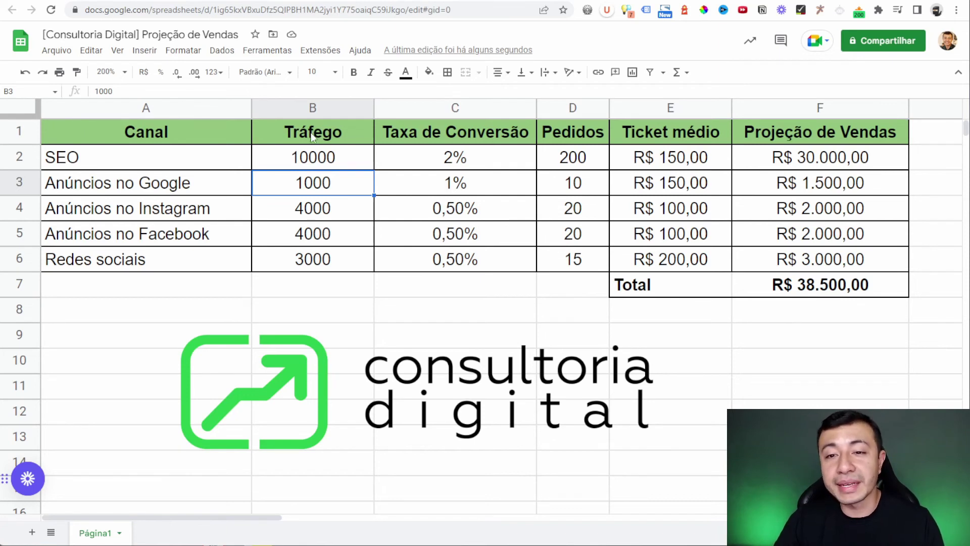
{"action": "left_click_drag", "start_coordinate": [314, 135], "coordinate": [313, 255]}
{"action": "left_click_drag", "start_coordinate": [401, 145], "coordinate": [422, 268]}
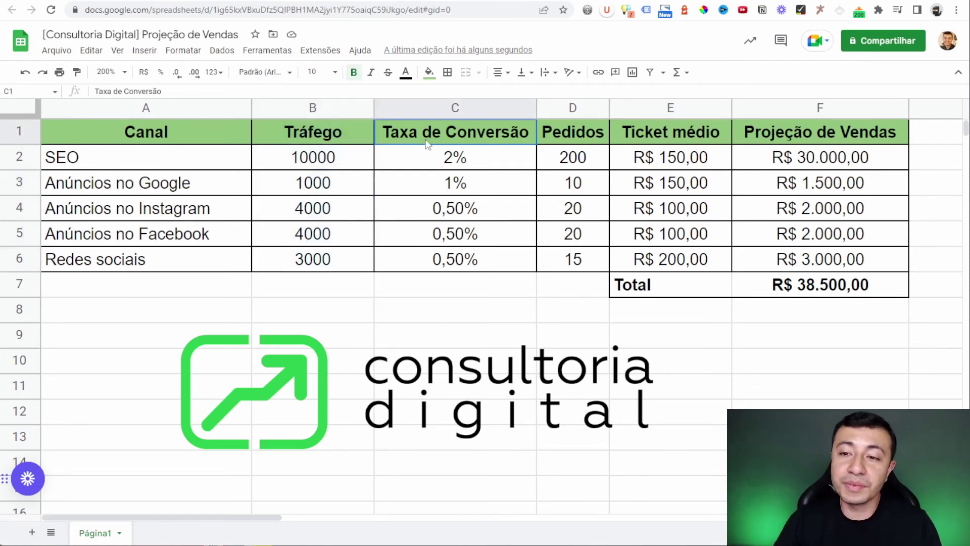
{"action": "left_click_drag", "start_coordinate": [560, 164], "coordinate": [574, 260]}
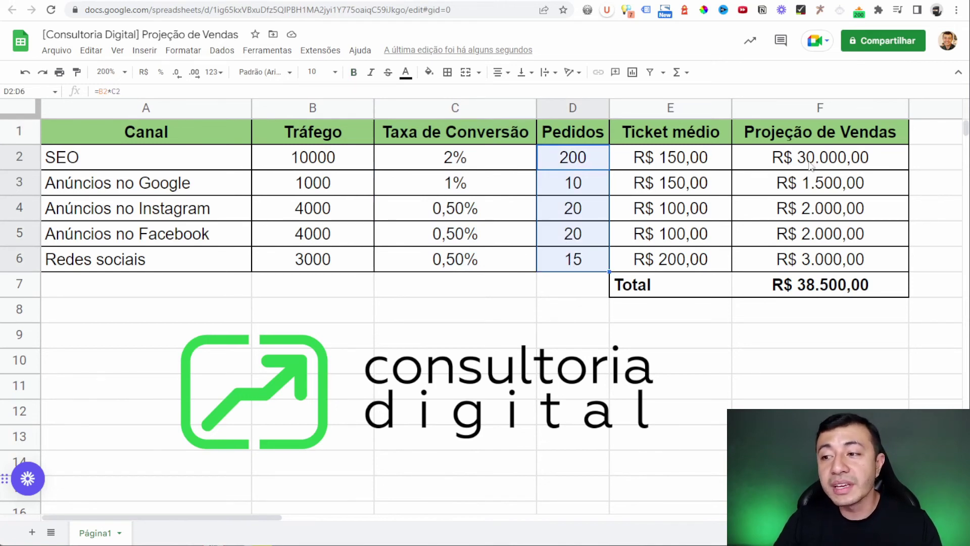
{"action": "left_click_drag", "start_coordinate": [813, 164], "coordinate": [815, 264]}
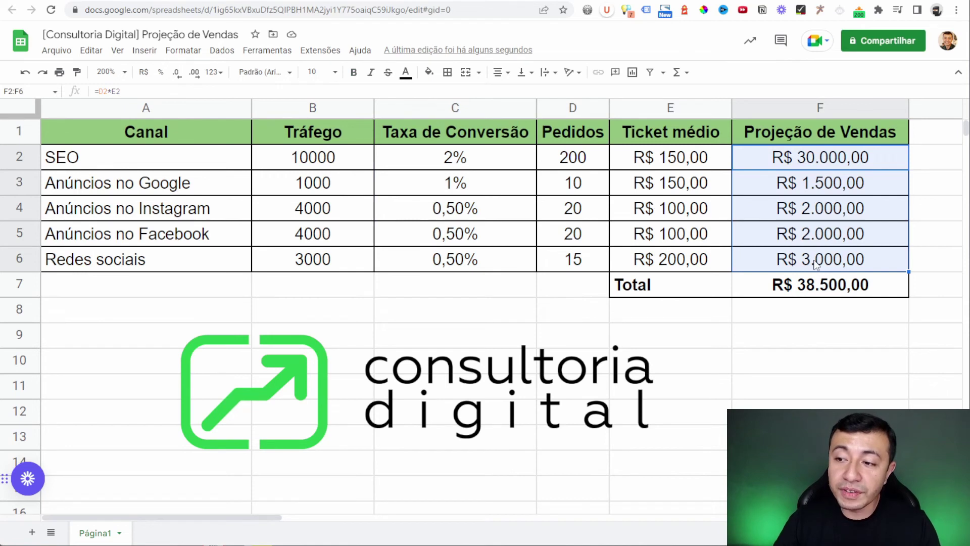
{"action": "left_click", "coordinate": [814, 264]}
{"action": "left_click", "coordinate": [825, 241]}
{"action": "left_click", "coordinate": [827, 207]}
{"action": "left_click", "coordinate": [827, 189]}
{"action": "left_click", "coordinate": [821, 167]}
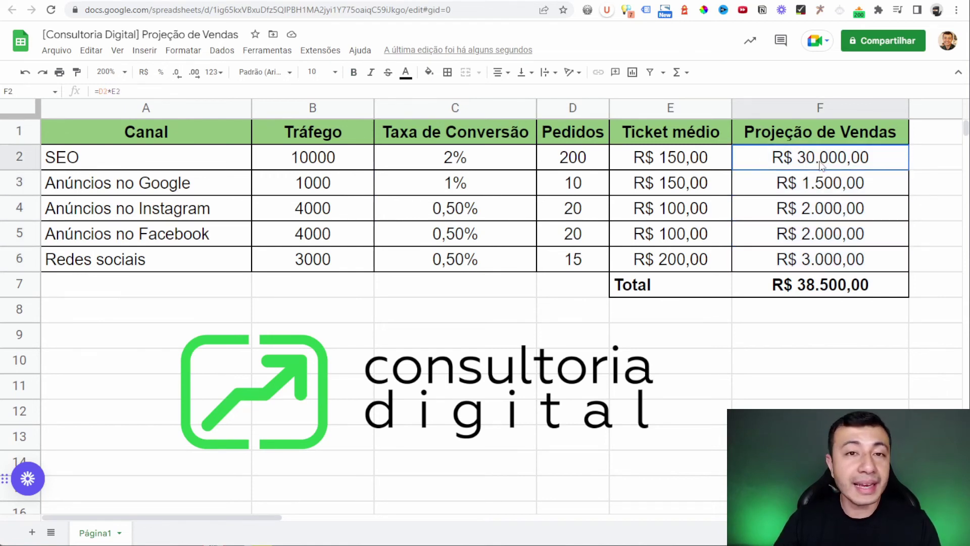